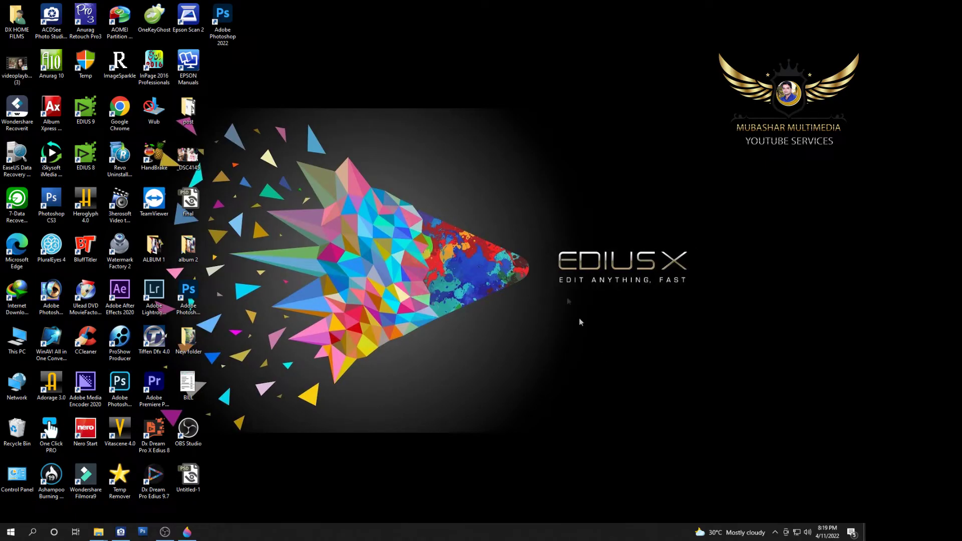
Launch Adobe Photoshop 2022 from its desktop shortcut and reach the Home screen.
double_click(223, 20)
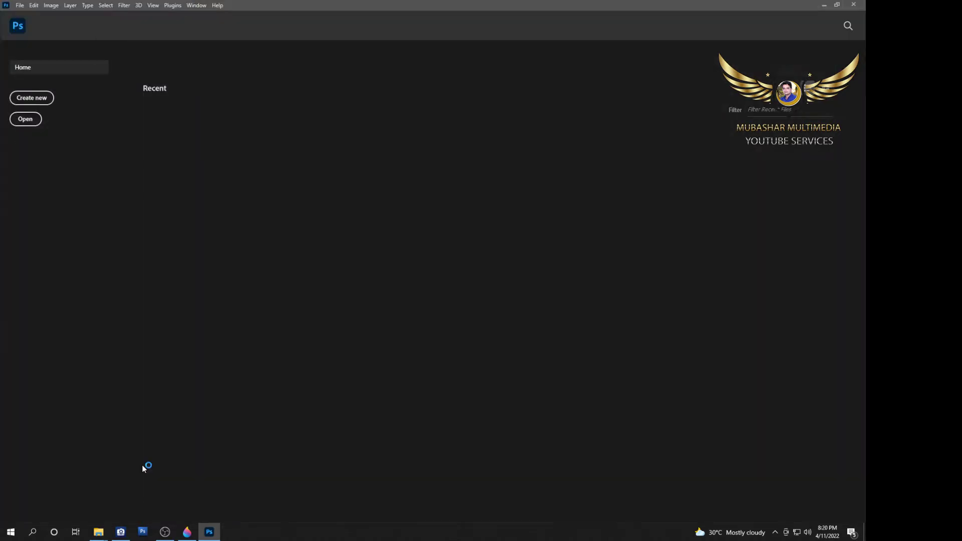
Open 1.jpg and duplicate its Background layer.
click(19, 5)
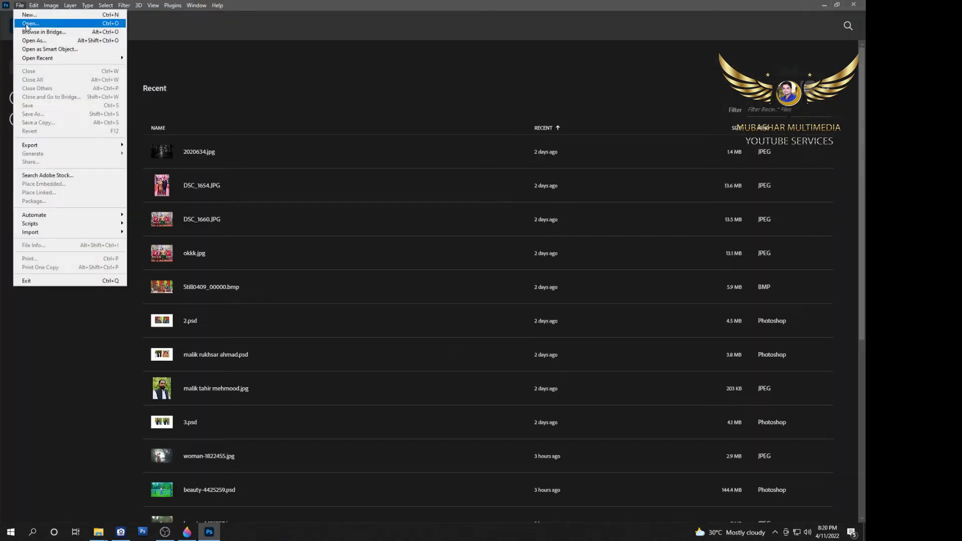
click(30, 26)
double_click(108, 81)
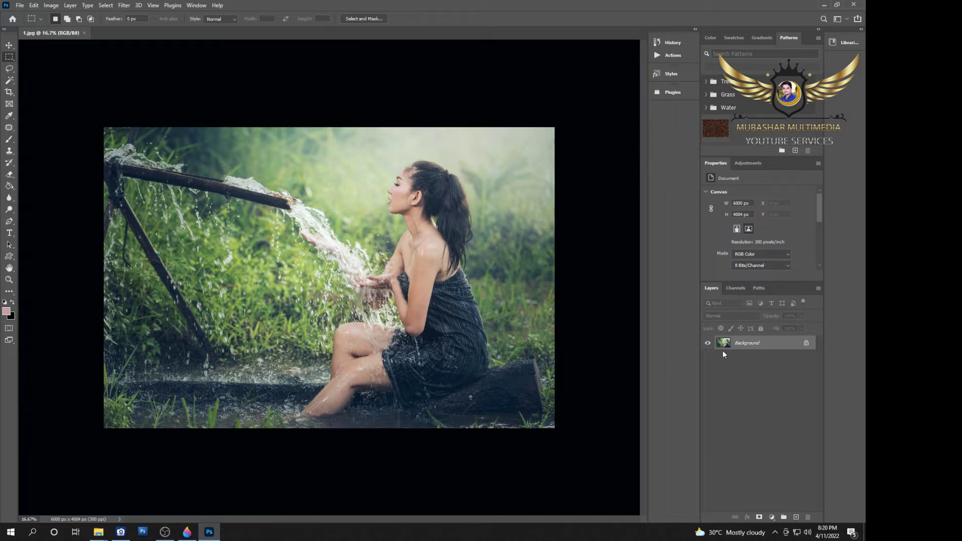
drag(741, 347, 798, 516)
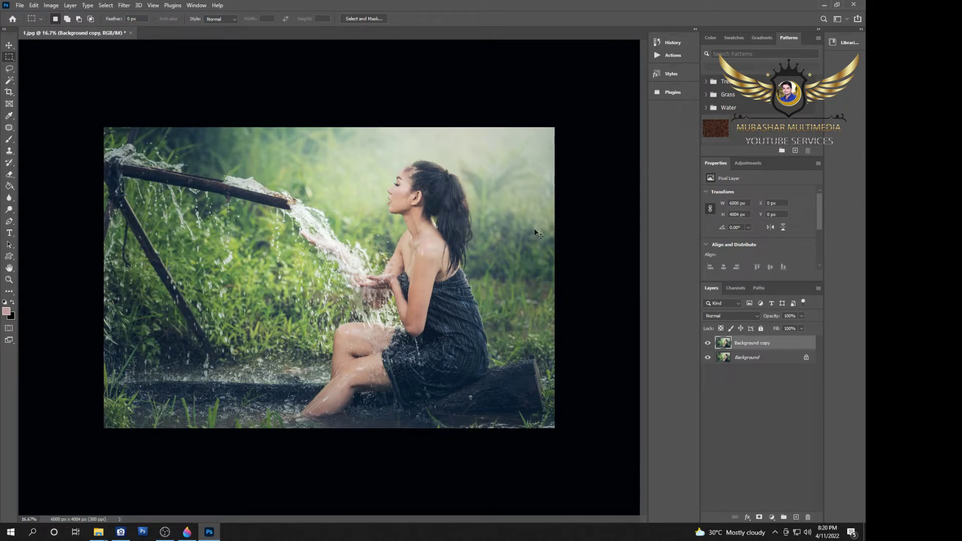
Apply an auto Curves correction to the Background copy using Find Dark & Light Colors.
click(51, 6)
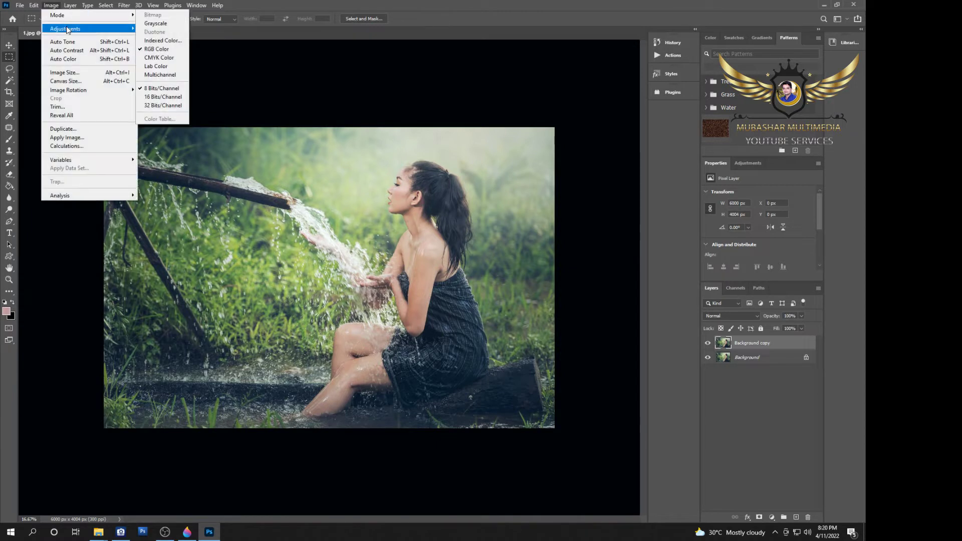
click(174, 49)
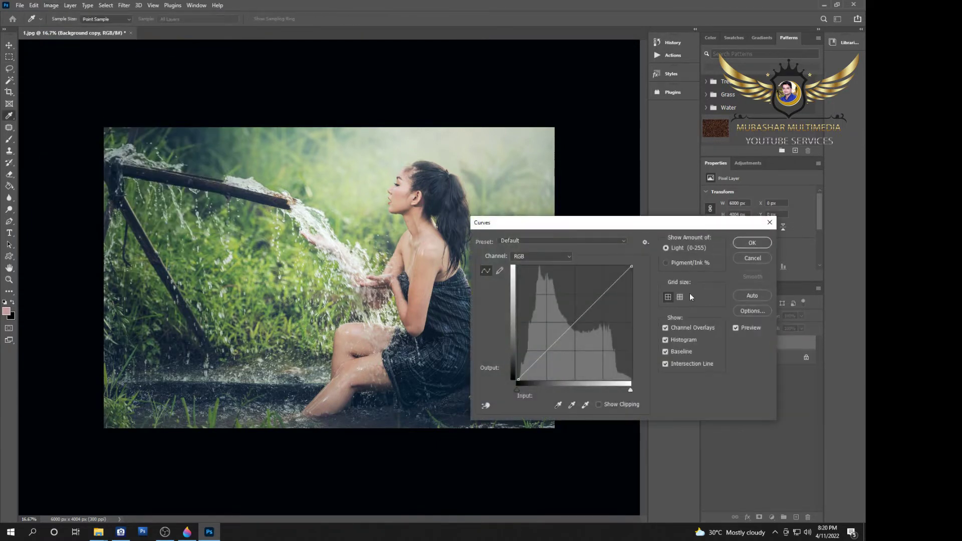
click(744, 306)
click(582, 246)
click(577, 236)
click(575, 249)
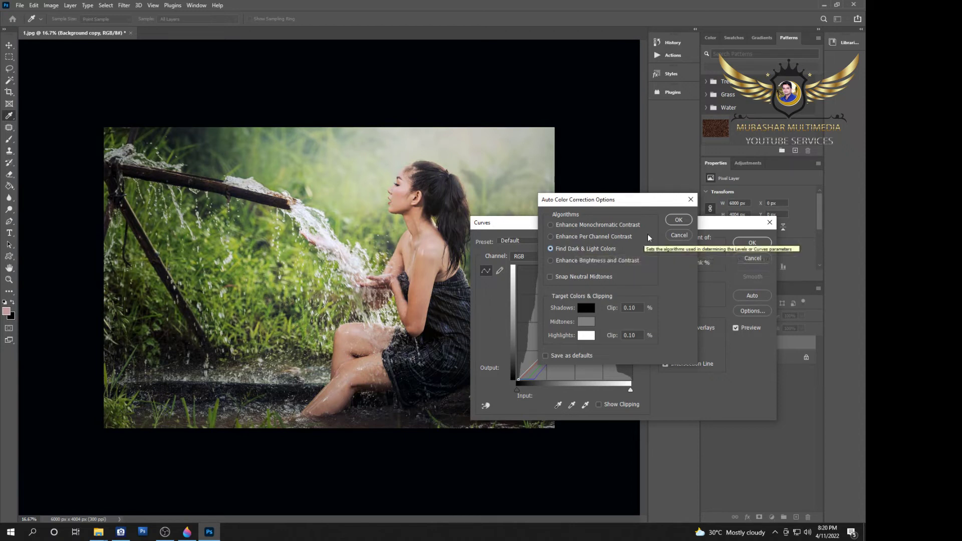
click(680, 221)
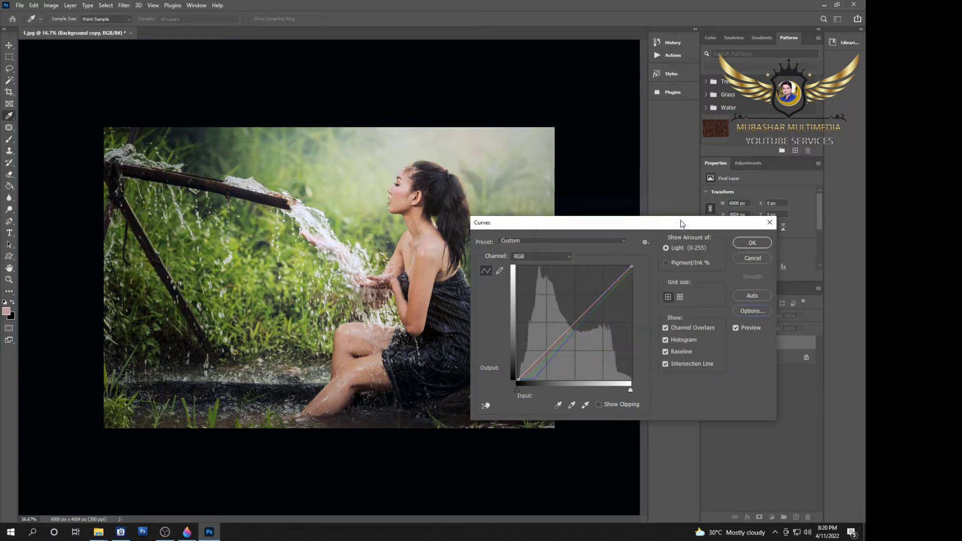
click(746, 243)
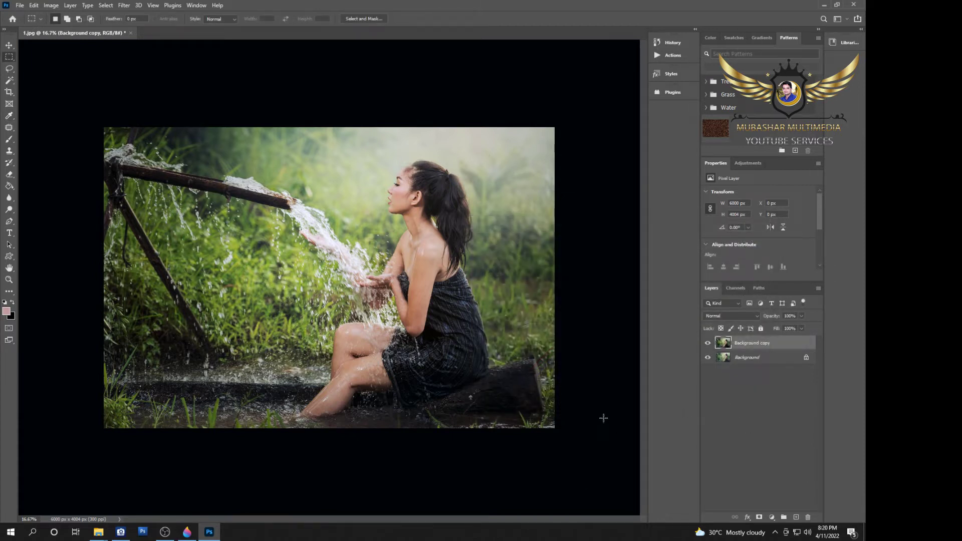
Add a Channel Mixer adjustment layer with Red kept as the output channel.
click(772, 517)
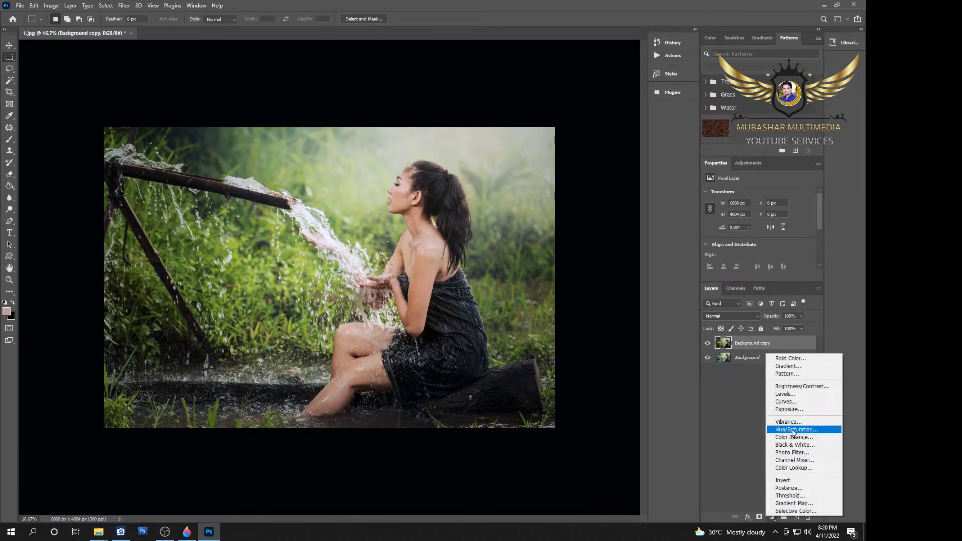
click(795, 461)
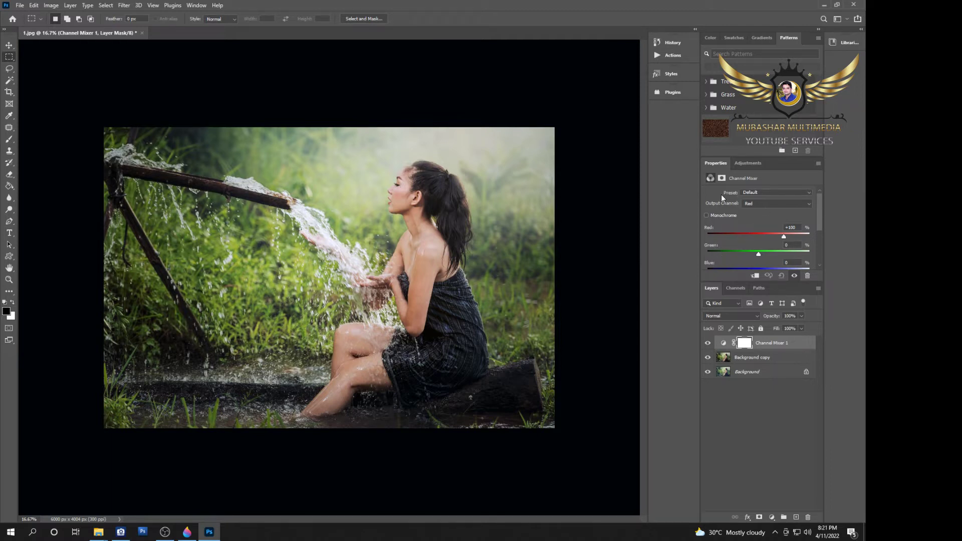
click(754, 203)
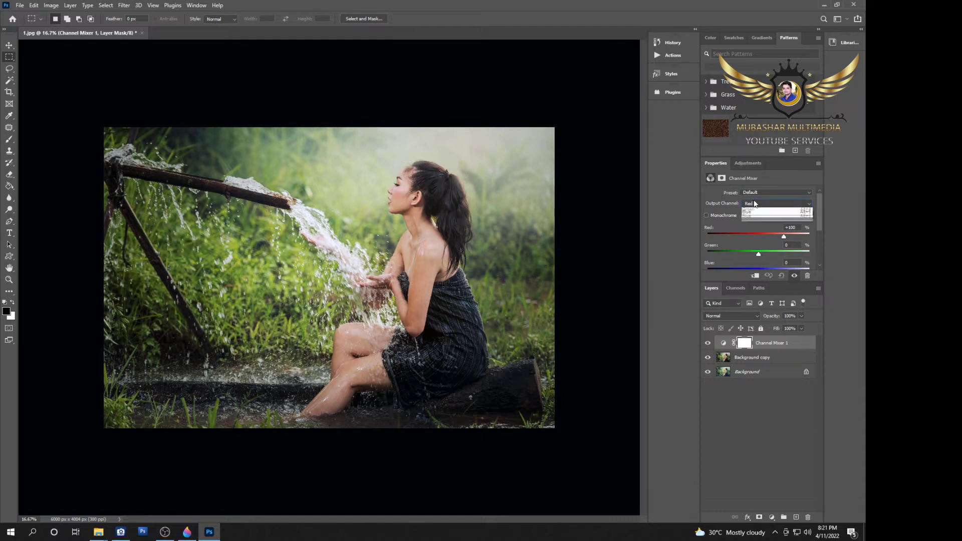
click(758, 203)
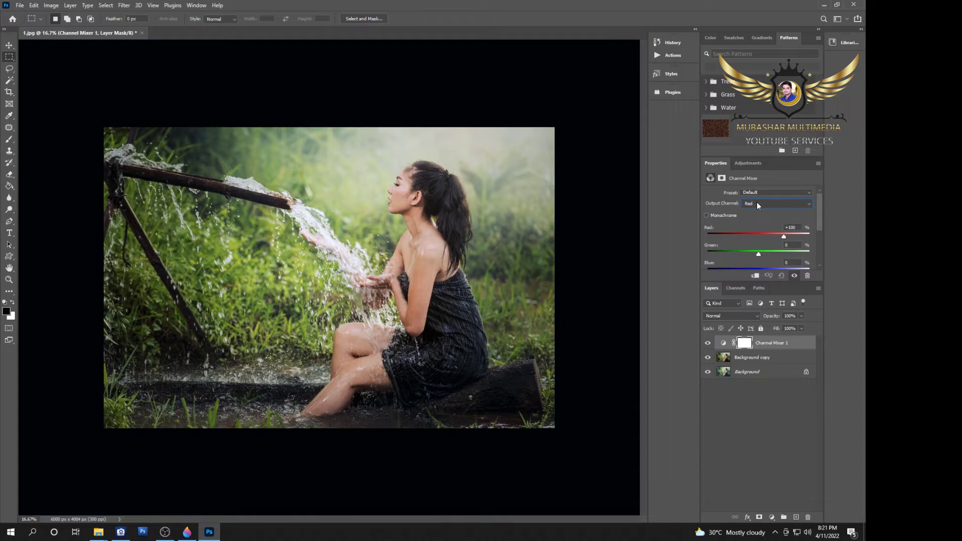
Lower red, raise green and reduce blue in the Red output mix for a teal-and-orange grade.
drag(785, 235, 775, 236)
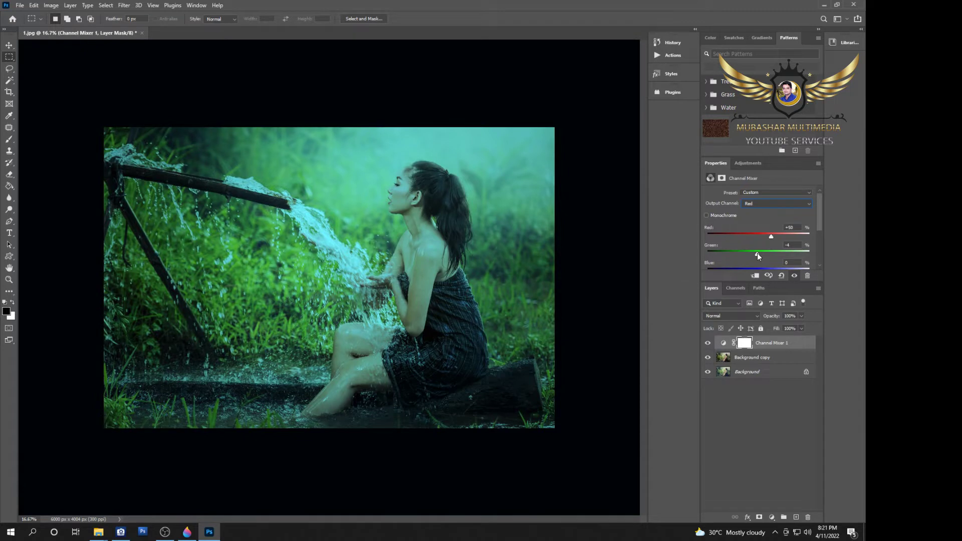
mouse_move(756, 256)
mouse_down()
mouse_move(745, 256)
mouse_move(790, 258)
mouse_up()
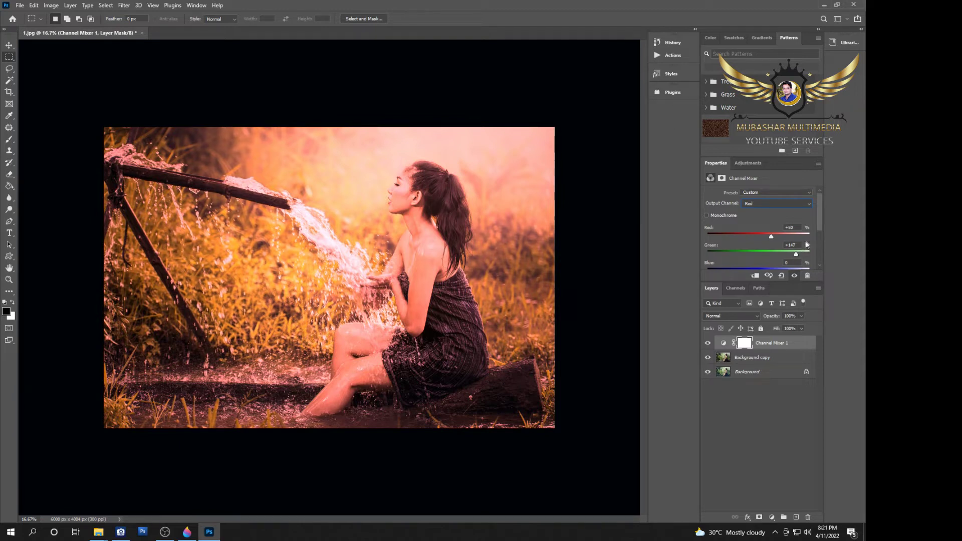
drag(822, 205, 818, 226)
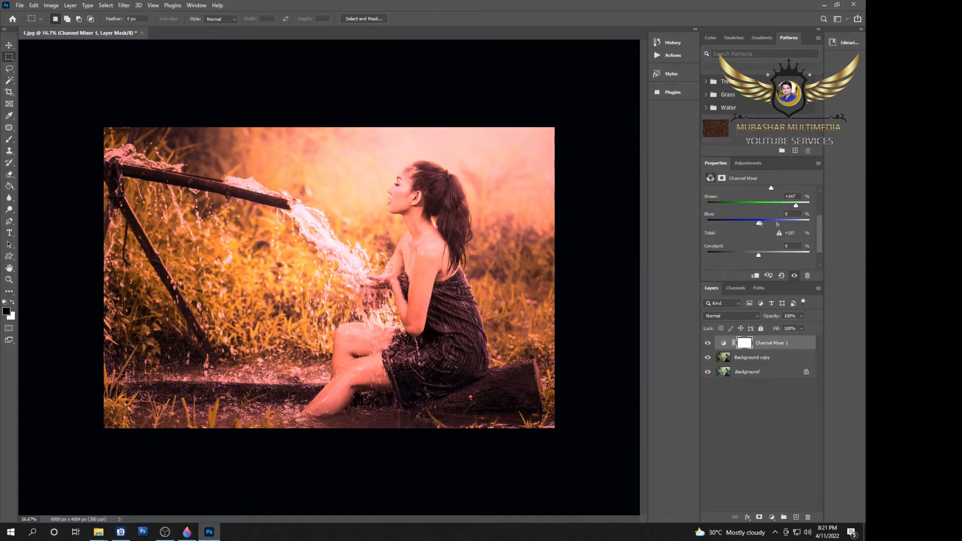
mouse_move(818, 235)
mouse_down()
mouse_move(822, 209)
mouse_move(820, 243)
mouse_up()
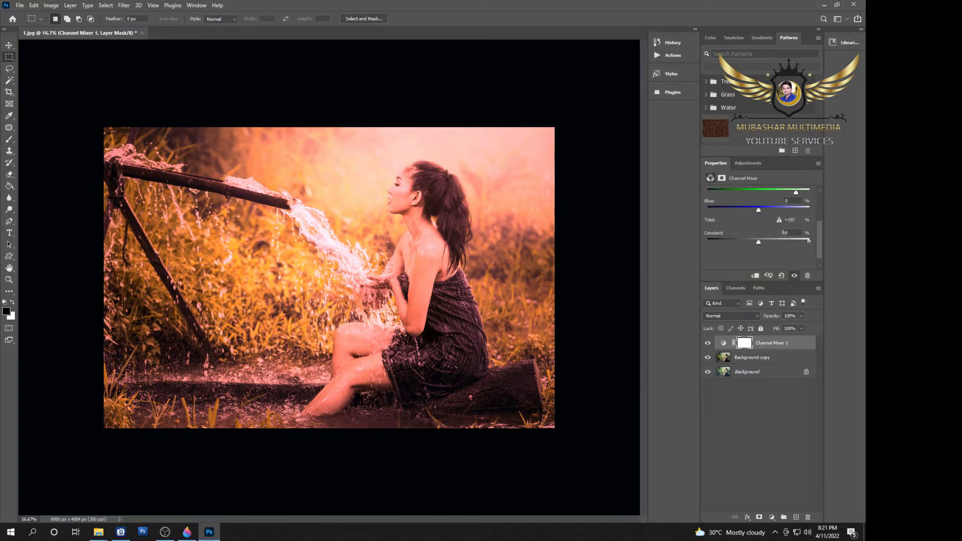
drag(760, 209, 733, 211)
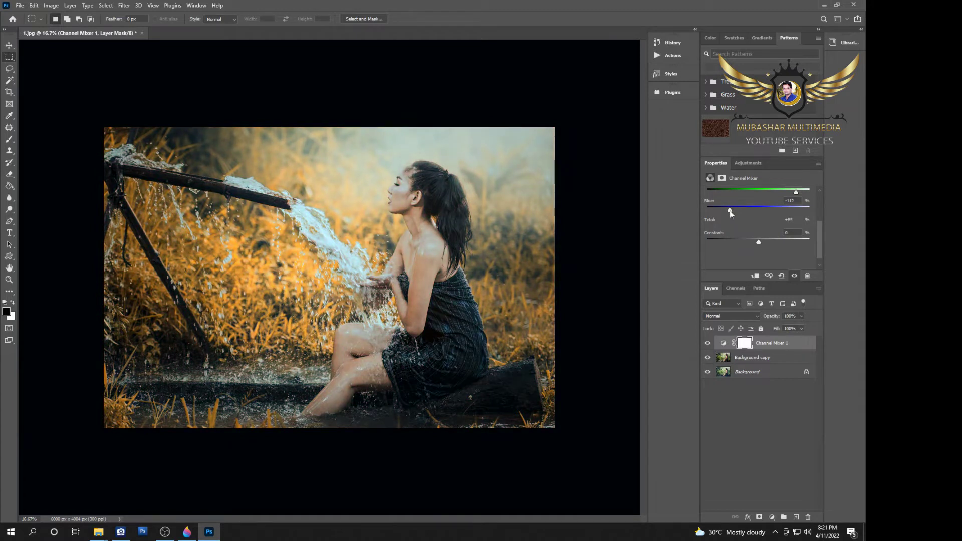
drag(729, 213, 722, 216)
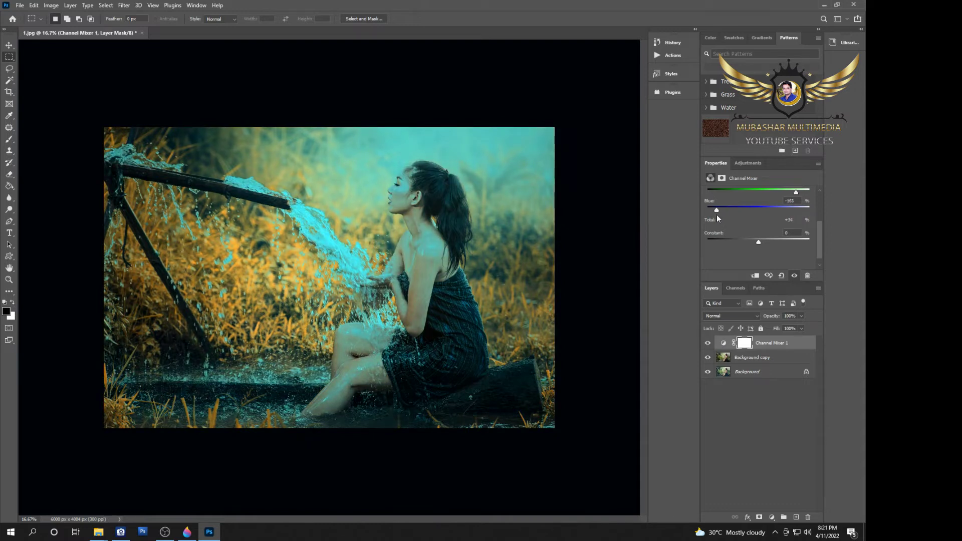
drag(716, 217, 720, 218)
Switch the Channel Mixer output to Blue and boost its blue slider to about 120%.
scroll(819, 210, up, 2)
scroll(813, 195, up, 2)
click(775, 204)
click(762, 218)
scroll(821, 227, down, 2)
scroll(822, 220, up, 2)
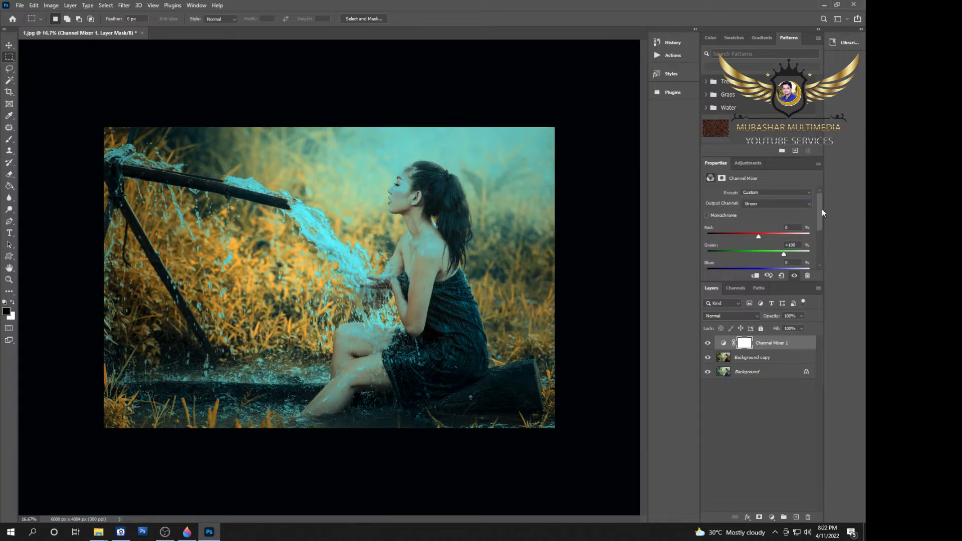
click(783, 205)
click(747, 227)
scroll(785, 220, down, 2)
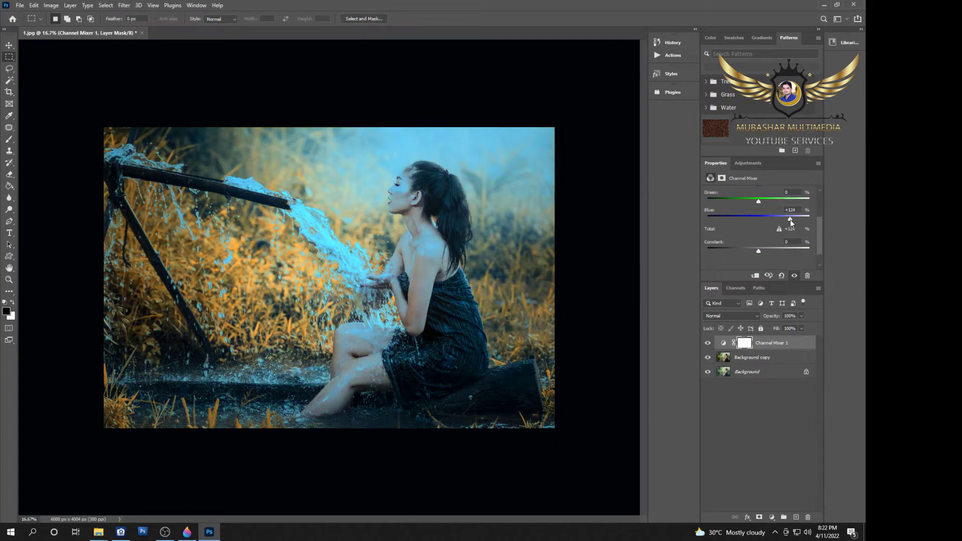
drag(791, 222, 792, 222)
Reselect the Channel Mixer layer's mask and zoom in on the photo.
click(798, 443)
click(783, 344)
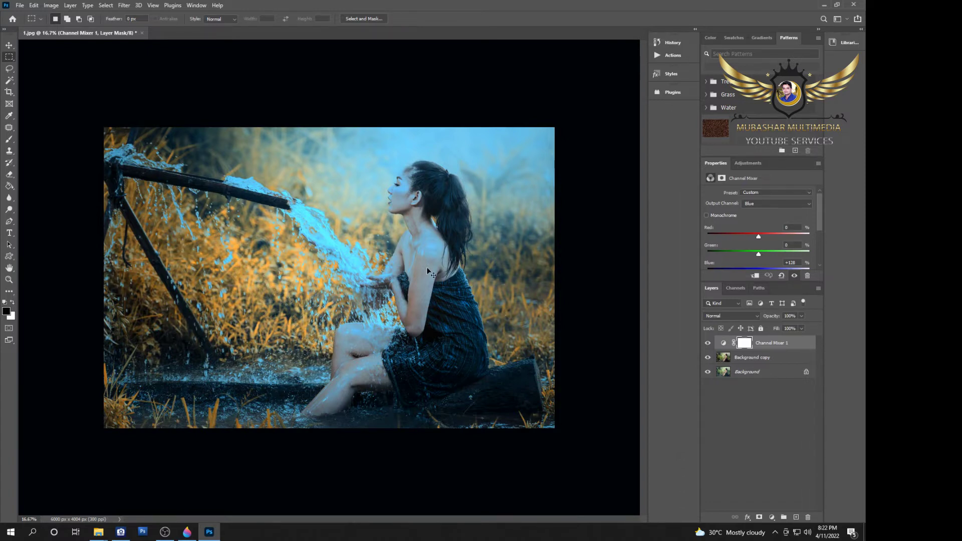
key(ctrl+plus)
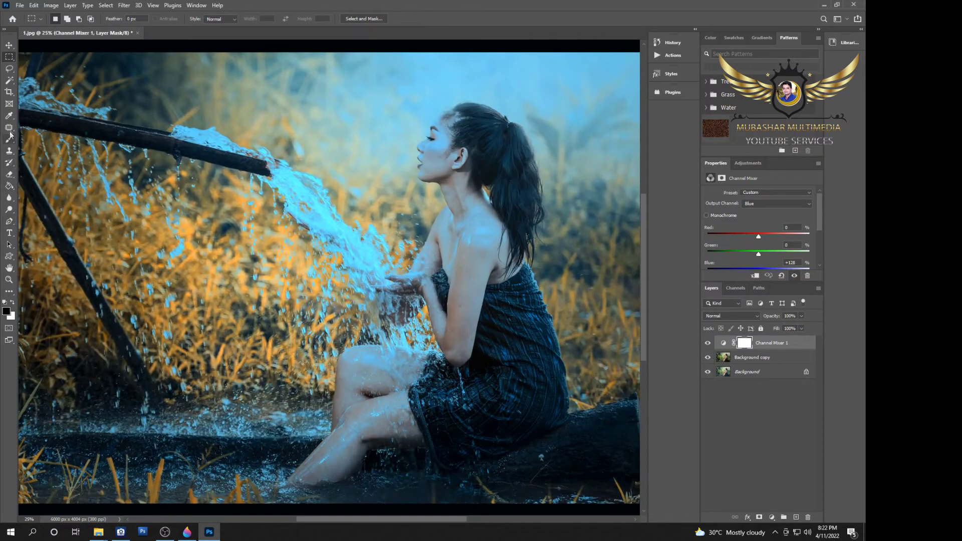
Paint the Channel Mixer mask with a smaller brush to restore warm skin on shoulder and forehead.
click(9, 139)
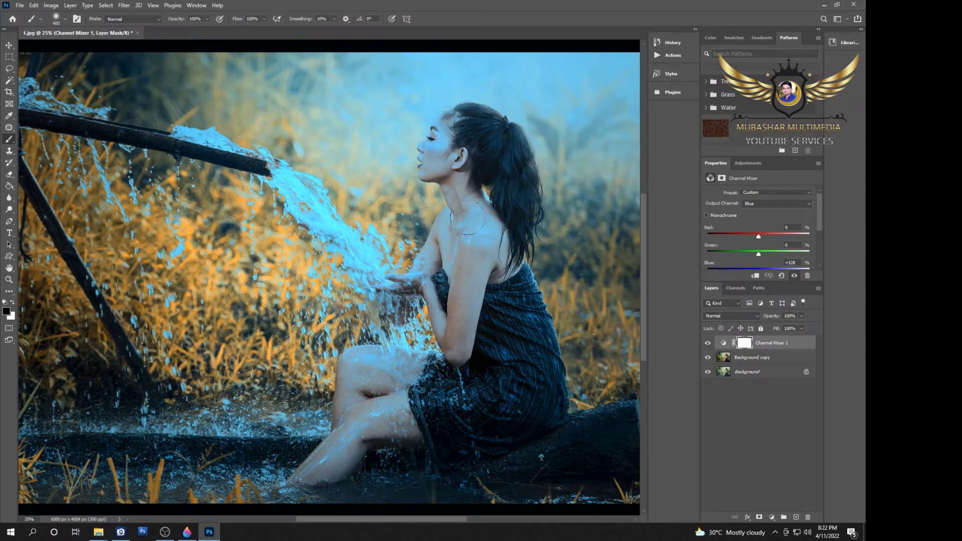
mouse_move(467, 218)
mouse_down()
mouse_move(475, 245)
mouse_move(461, 252)
mouse_move(474, 254)
mouse_up()
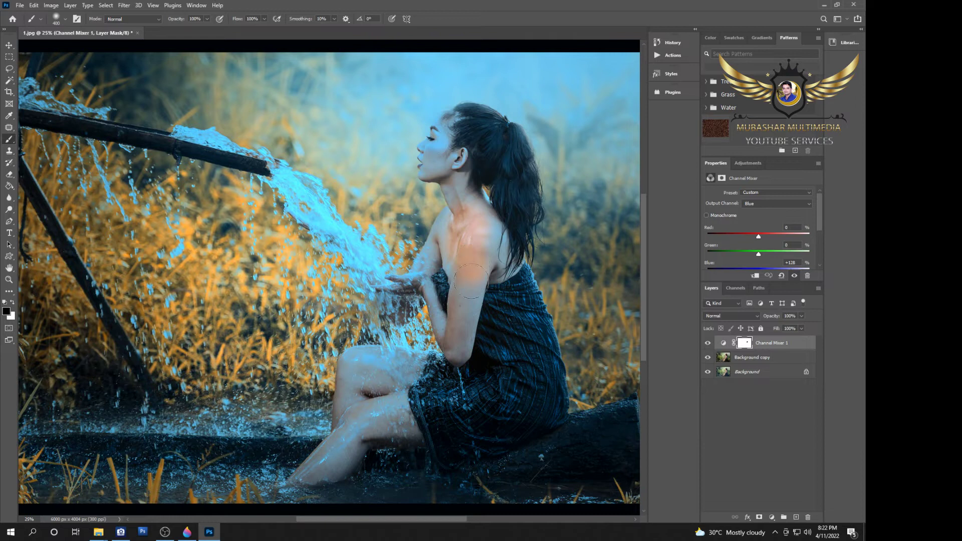
scroll(474, 255, up, 1)
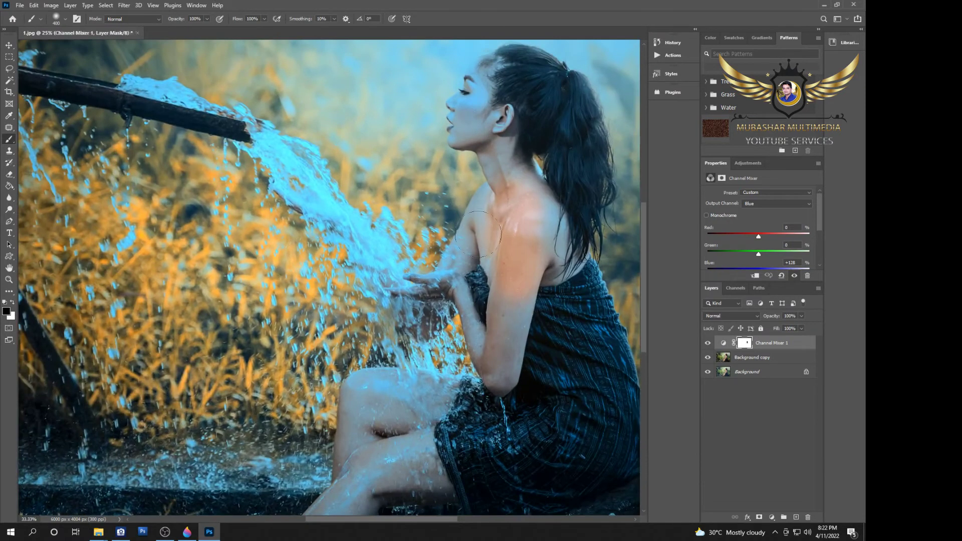
key(bracketleft)
key(bracketleft)
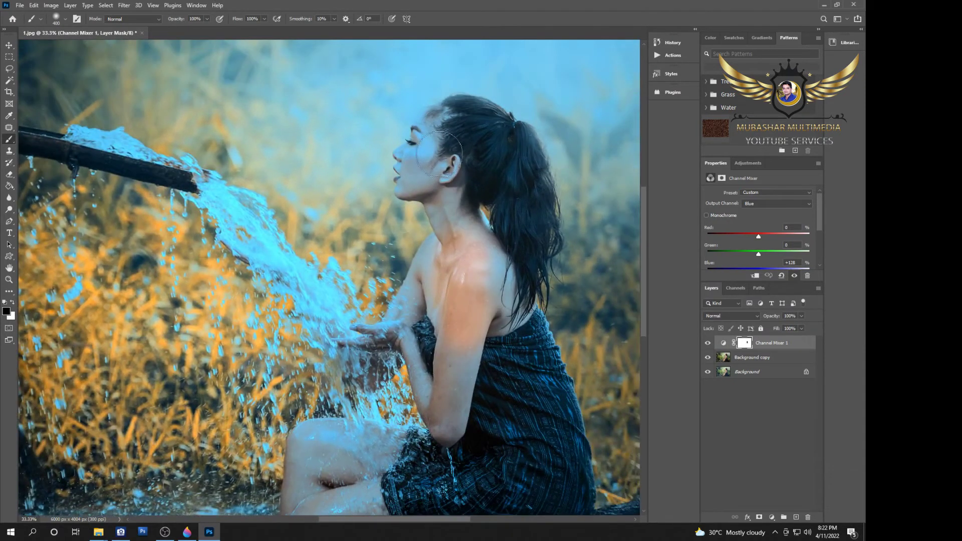
mouse_move(435, 117)
mouse_down()
mouse_move(444, 114)
mouse_move(412, 193)
mouse_move(405, 158)
mouse_move(502, 274)
mouse_up()
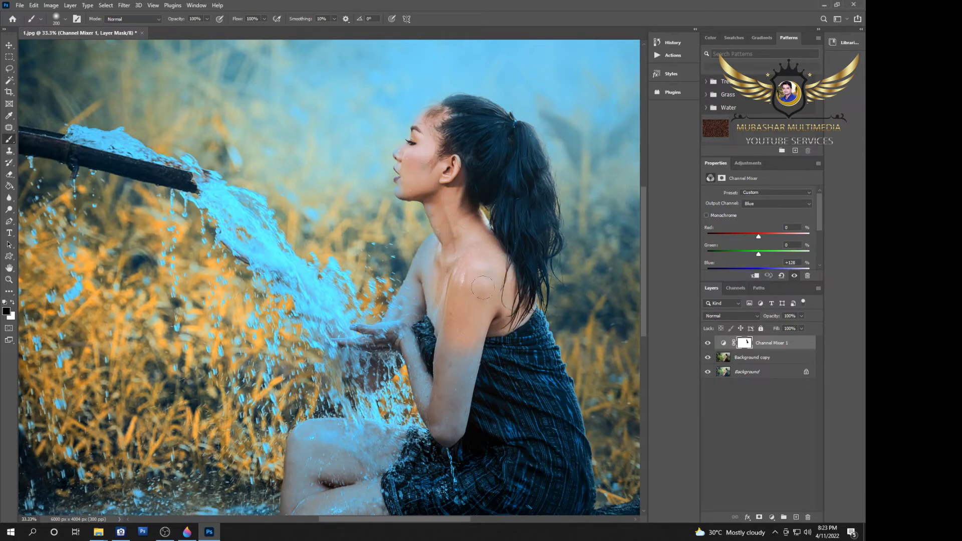
drag(459, 319, 479, 222)
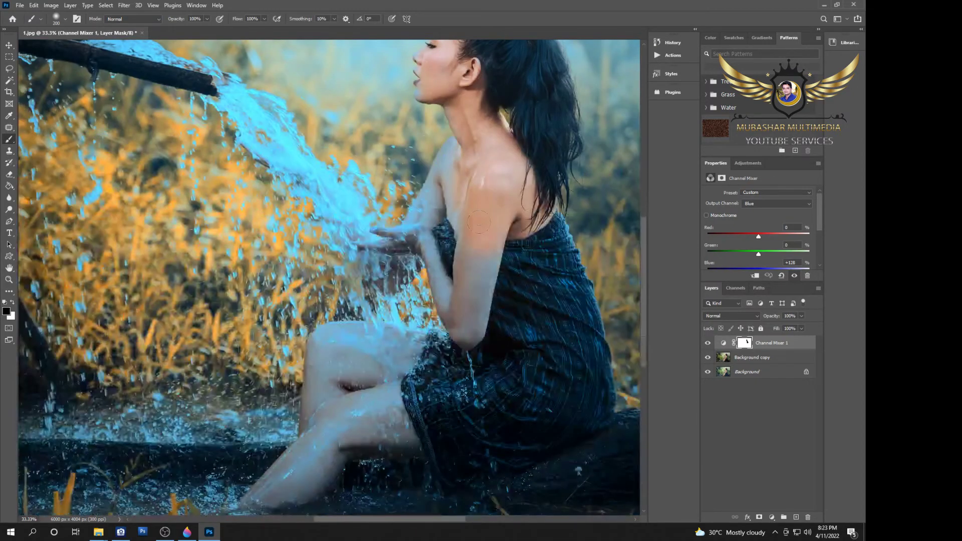
Zoom in and paint the mask over the upper arm down to the hand.
key(ctrl+plus)
drag(516, 286, 452, 261)
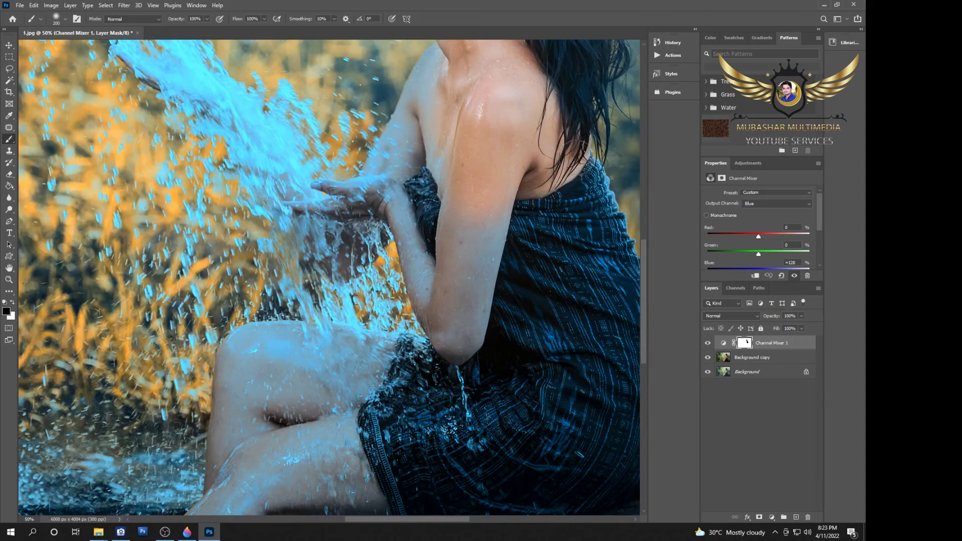
mouse_move(462, 231)
mouse_down()
mouse_move(460, 319)
mouse_move(421, 263)
mouse_move(404, 202)
mouse_up()
mouse_move(430, 91)
mouse_down()
mouse_move(360, 200)
mouse_move(309, 210)
mouse_move(326, 203)
mouse_move(341, 216)
mouse_move(404, 120)
mouse_up()
key(bracketleft)
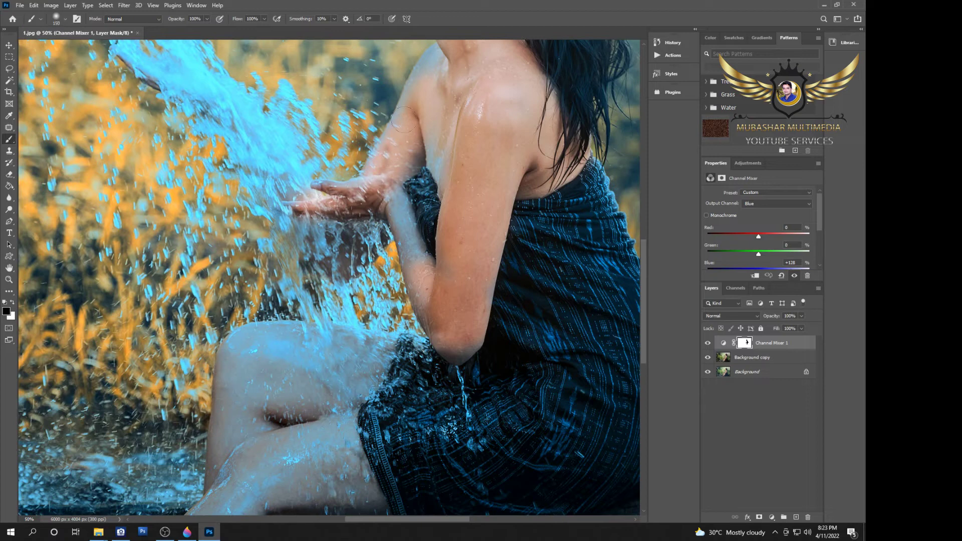
drag(444, 91, 381, 343)
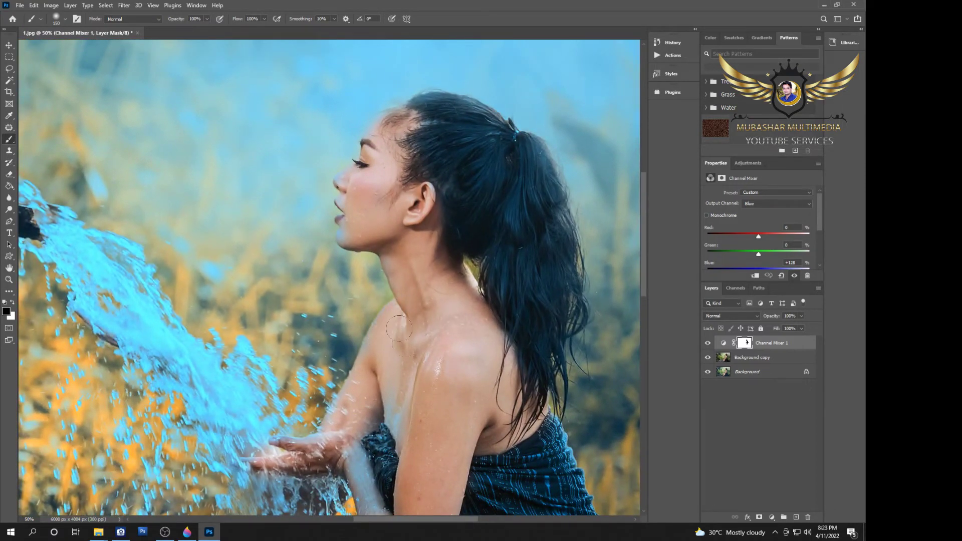
Paint the Channel Mixer mask over the hand, knees and thighs to restore warm skin.
drag(399, 329, 416, 250)
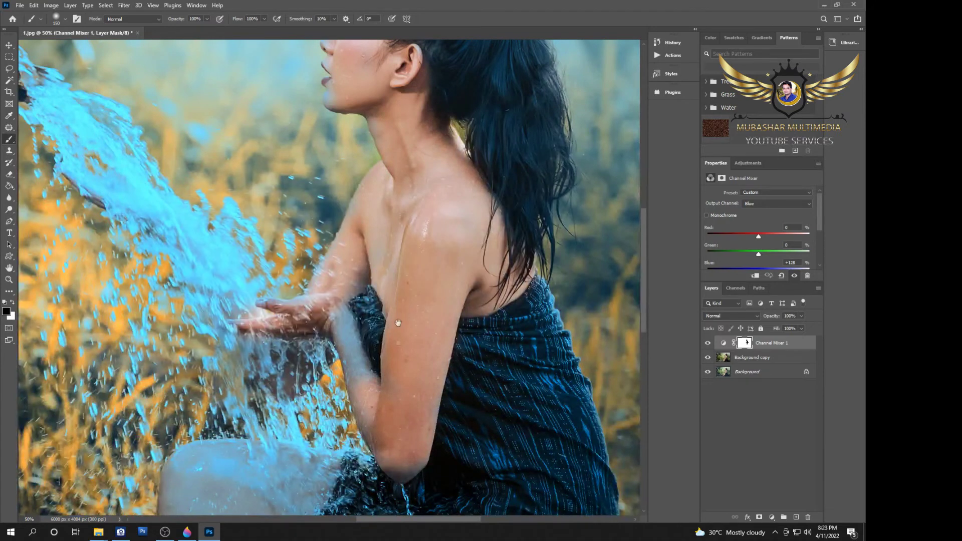
drag(399, 322, 418, 162)
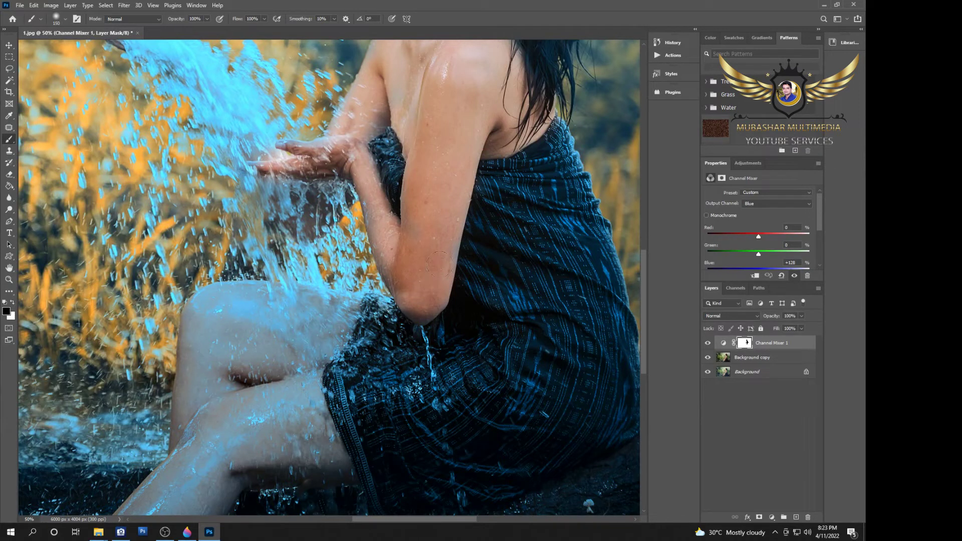
mouse_move(360, 181)
mouse_down()
mouse_move(334, 170)
mouse_move(298, 249)
mouse_move(341, 206)
mouse_up()
scroll(341, 206, down, 3)
mouse_move(361, 130)
mouse_down()
mouse_move(340, 166)
mouse_move(260, 130)
mouse_move(251, 200)
mouse_move(271, 165)
mouse_move(270, 257)
mouse_move(250, 270)
mouse_up()
key(bracketright)
key(bracketright)
key(bracketright)
drag(346, 236, 351, 300)
key(bracketleft)
key(bracketleft)
key(bracketleft)
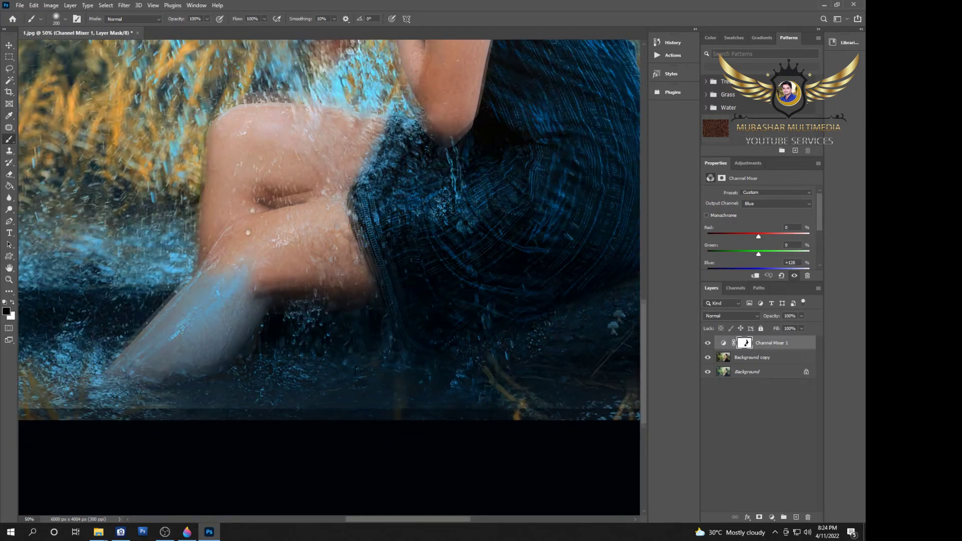
scroll(225, 165, down, 5)
mouse_move(211, 216)
mouse_down()
mouse_move(277, 183)
mouse_move(364, 260)
mouse_up()
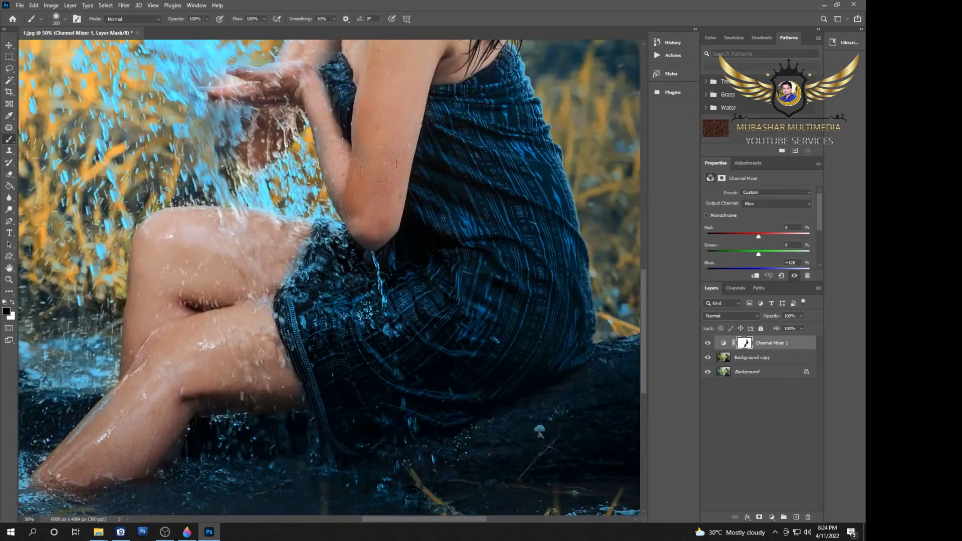
Zoom out to view the whole graded photo.
key(bracketleft)
scroll(301, 201, up, 2)
scroll(310, 279, up, 1)
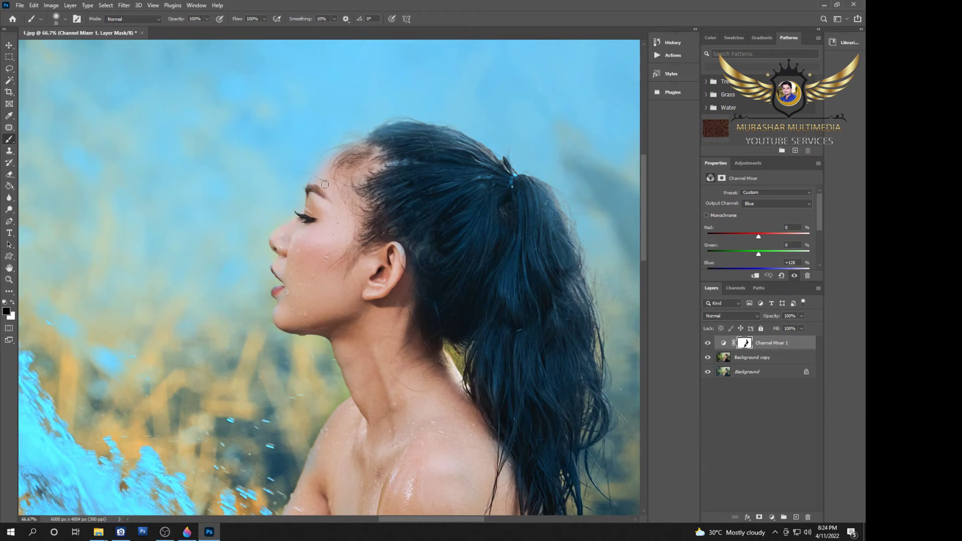
key(ctrl+minus)
key(ctrl+minus)
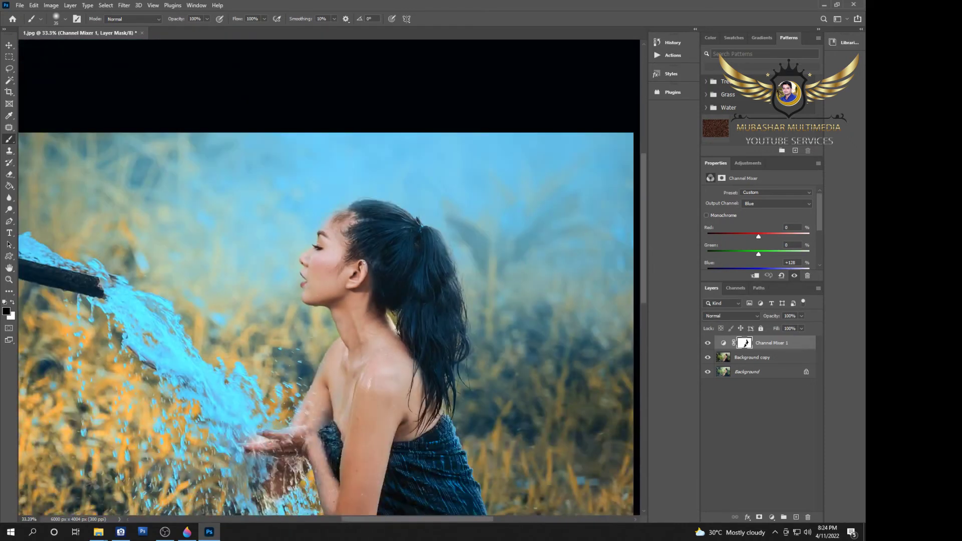
key(ctrl+minus)
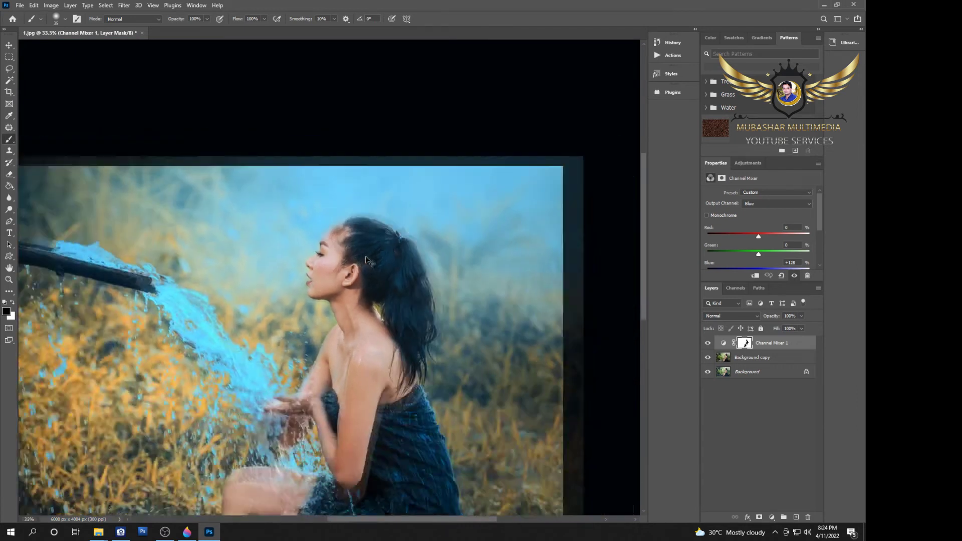
key(ctrl+minus)
key(ctrl+minus)
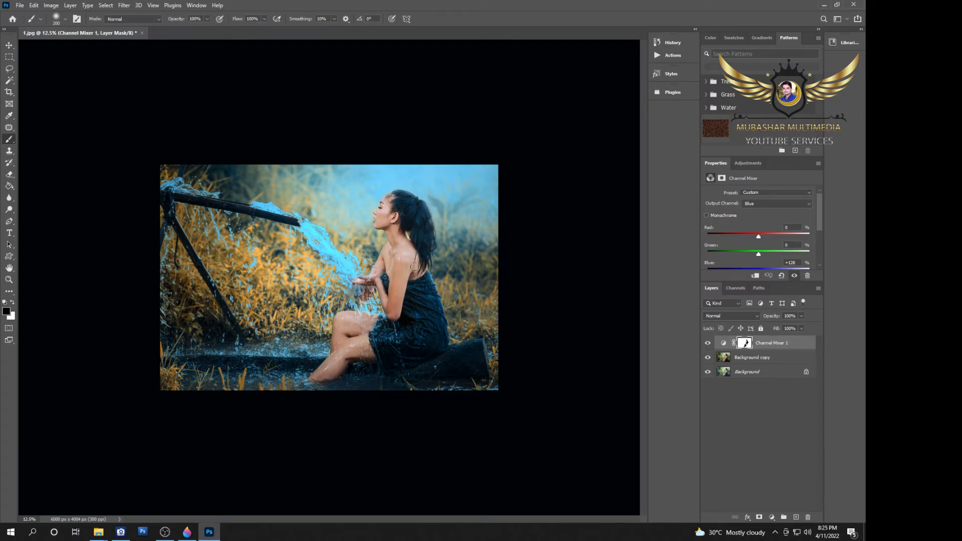
key(ctrl+plus)
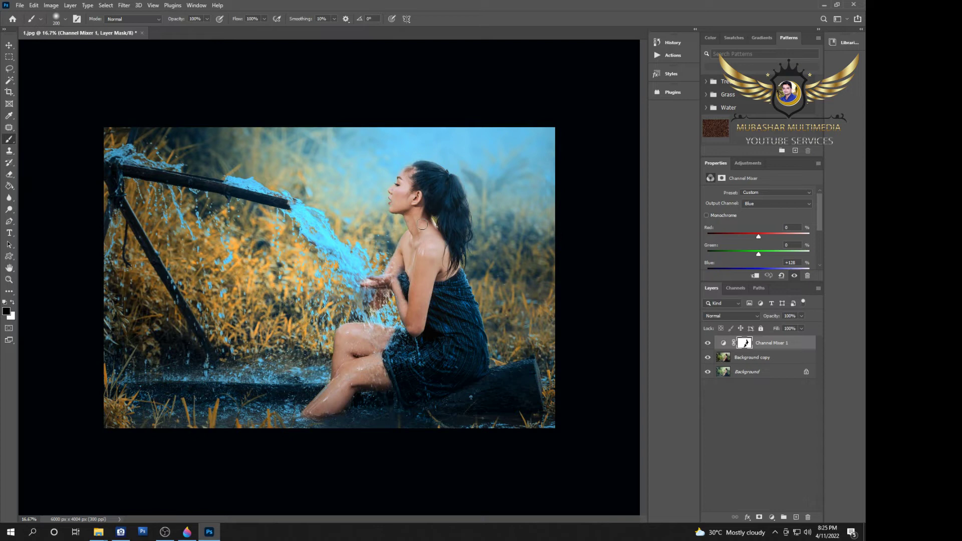
Turn the Channel Mixer mask into a selection and invert it to isolate the woman.
right_click(748, 346)
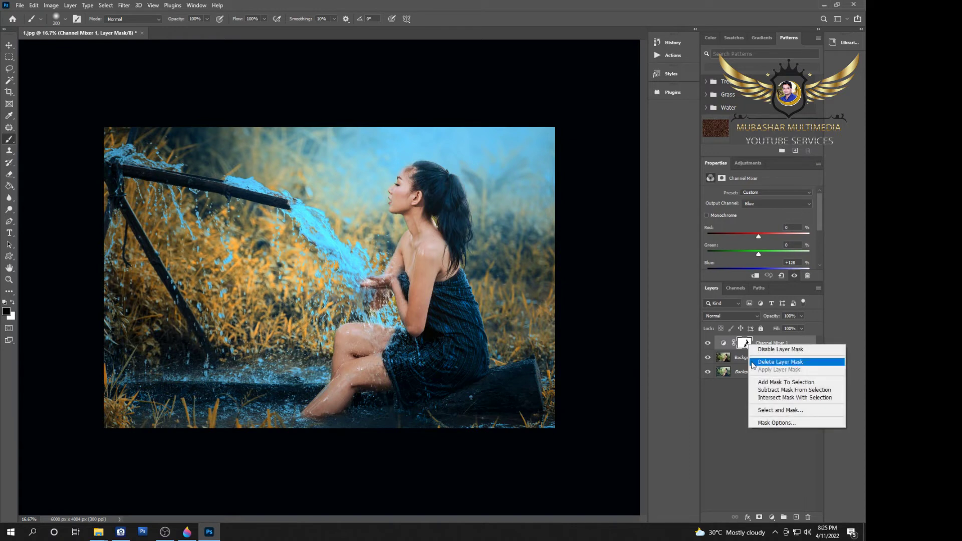
click(795, 384)
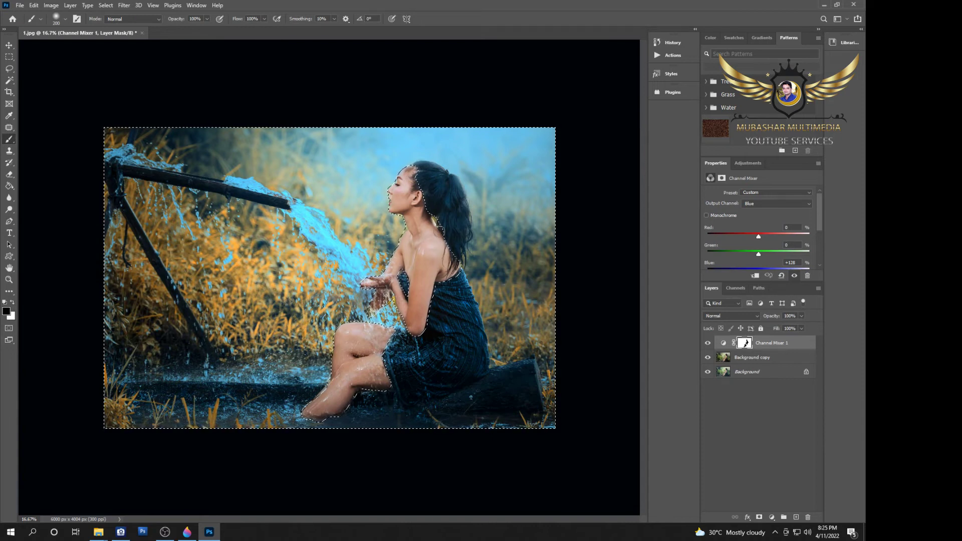
key(m)
right_click(427, 234)
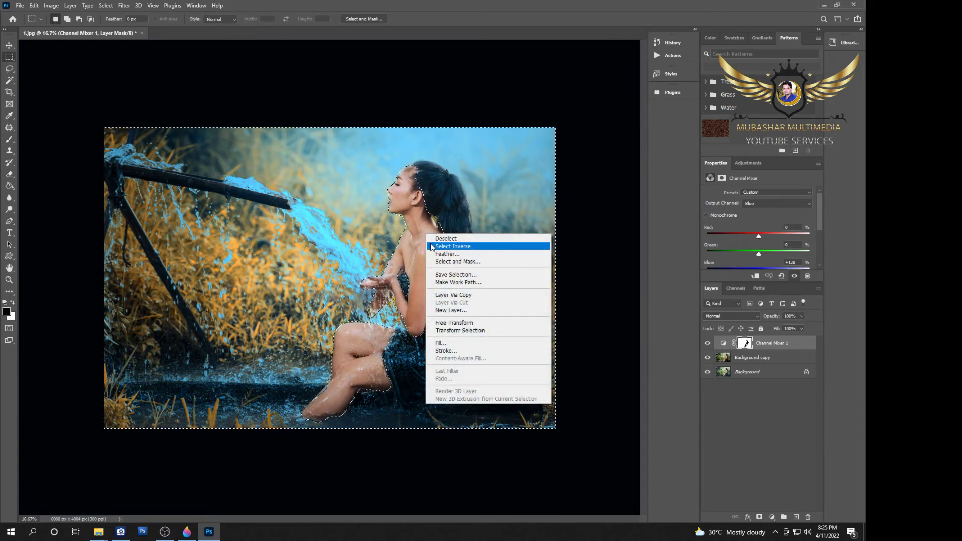
click(452, 247)
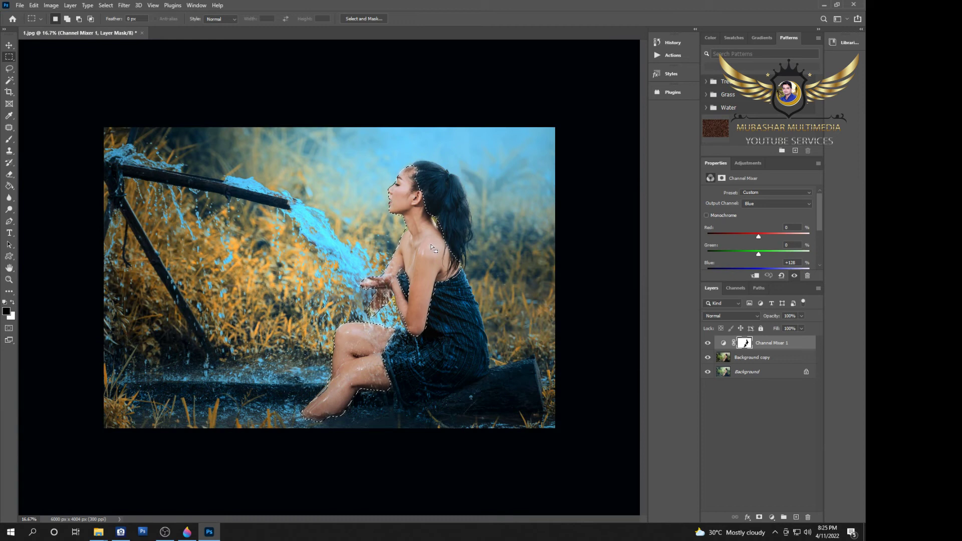
Save the woman's selection as a channel named "subject".
right_click(426, 234)
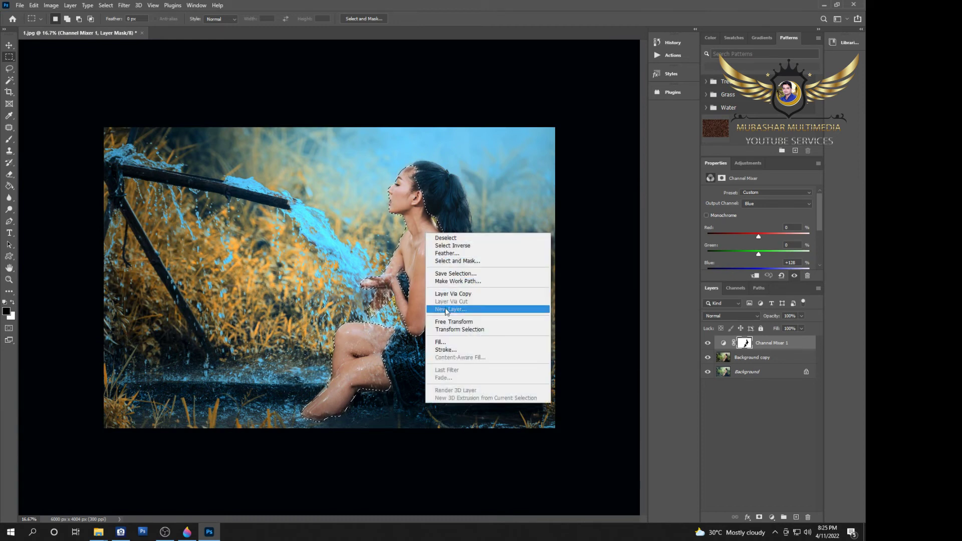
click(454, 274)
text(subject)
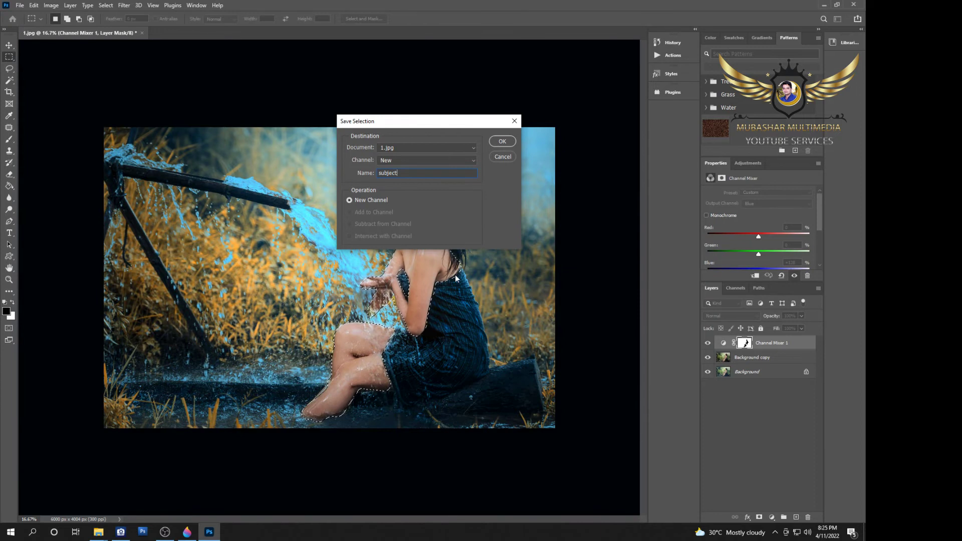
click(501, 141)
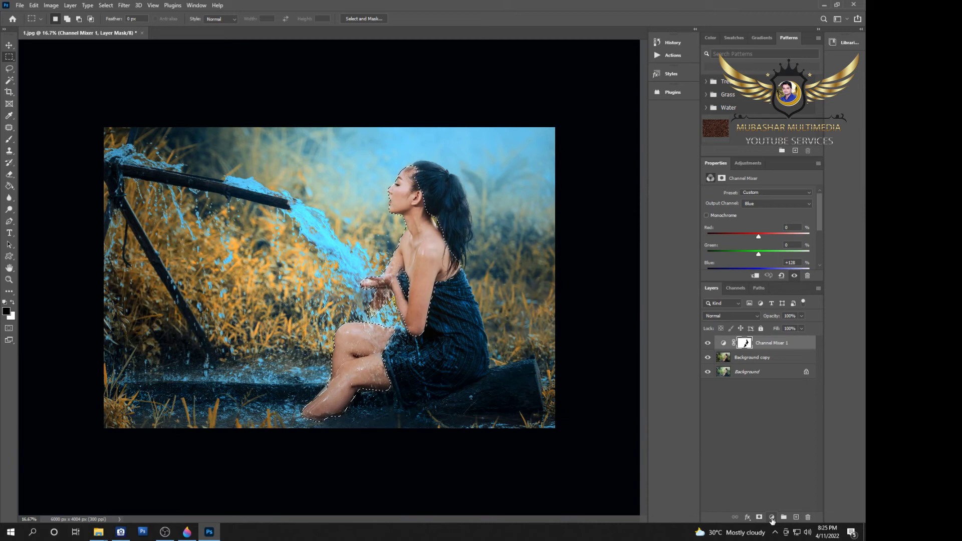
Add a Hue/Saturation adjustment layer masked to the woman with Hue +13 and Saturation +22.
click(772, 517)
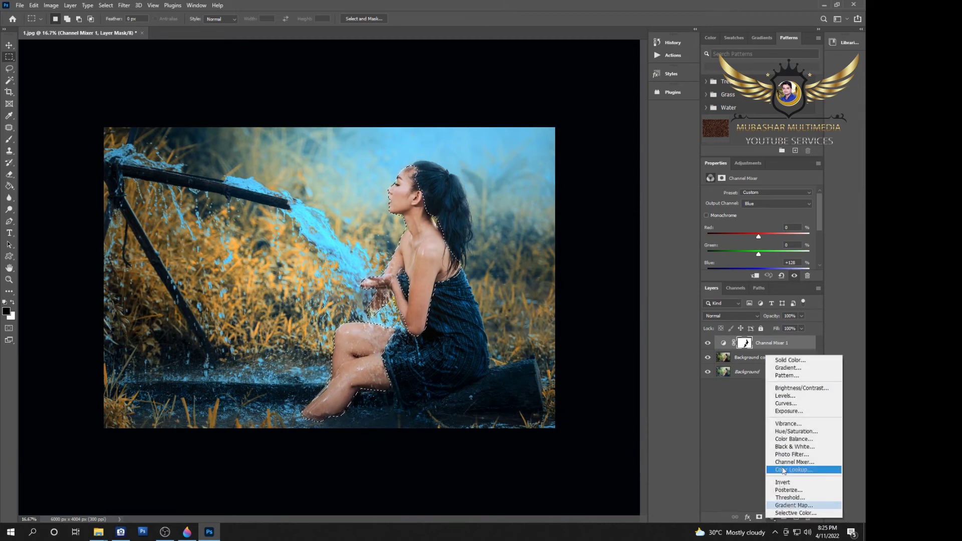
click(783, 432)
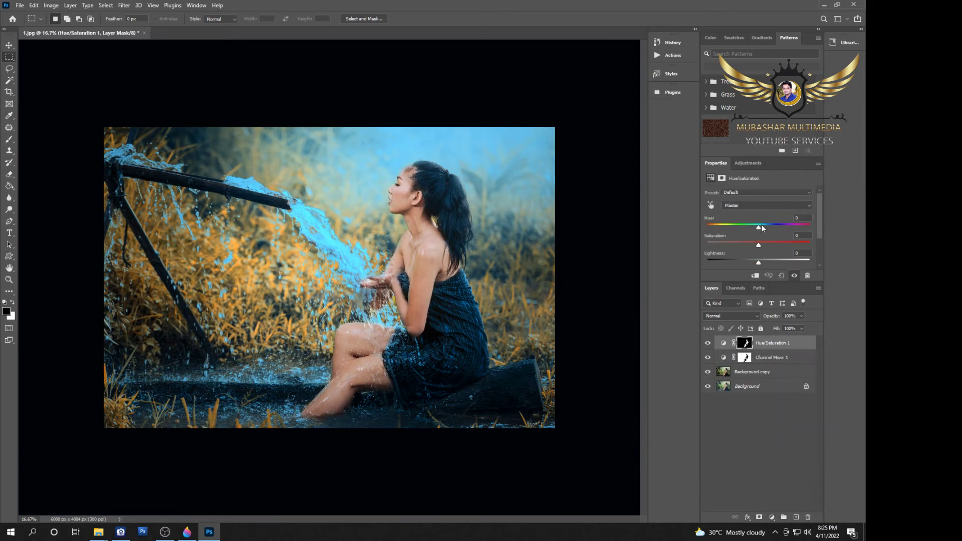
drag(759, 225, 766, 226)
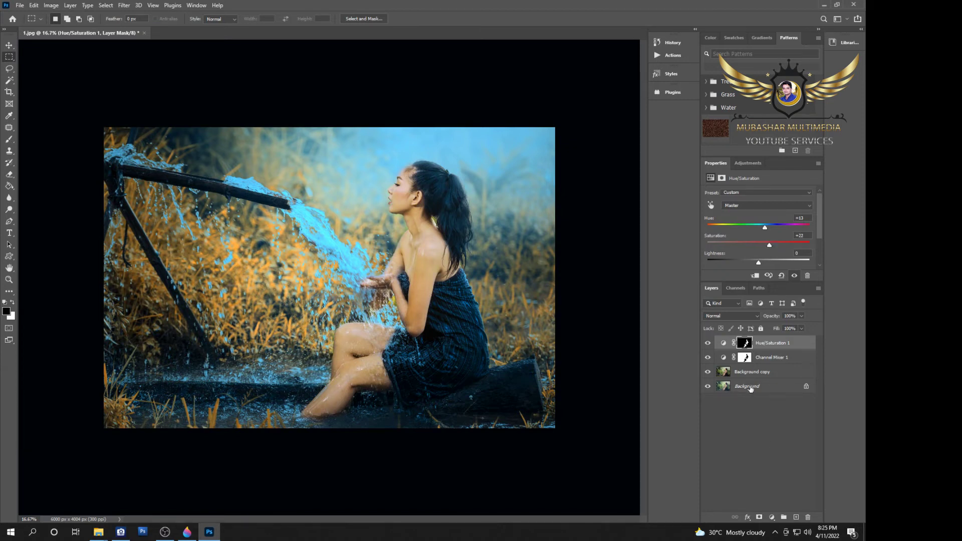
Load the saved "subject" channel as a selection.
right_click(420, 255)
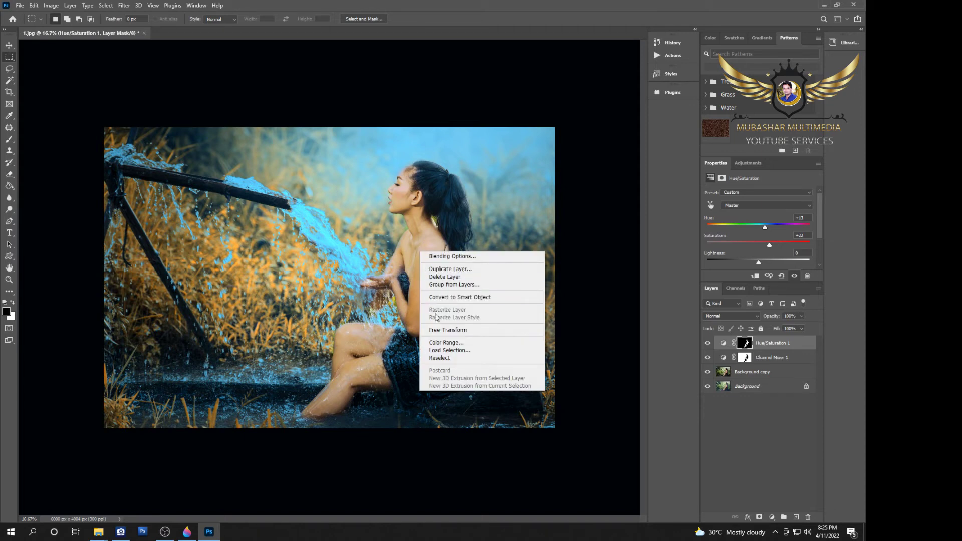
click(443, 351)
click(426, 161)
click(416, 184)
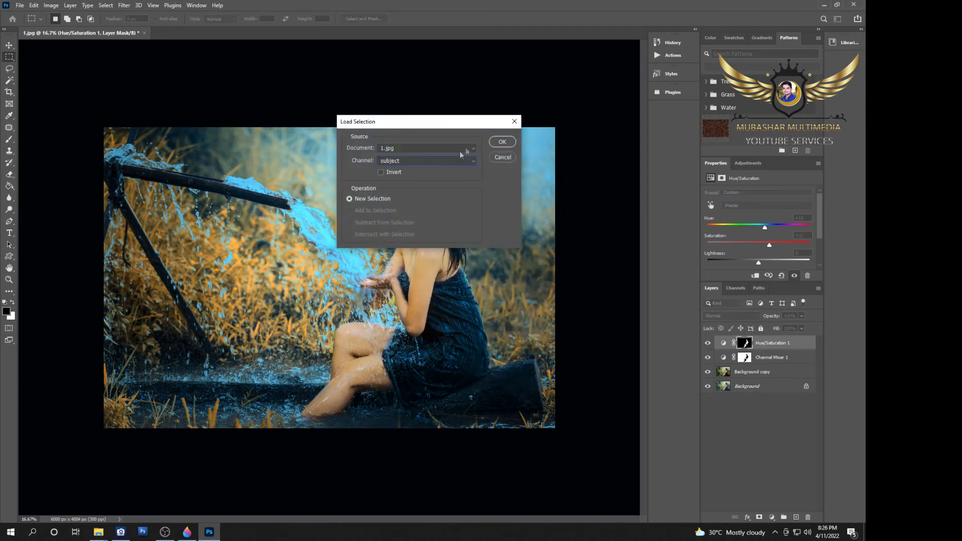
click(502, 141)
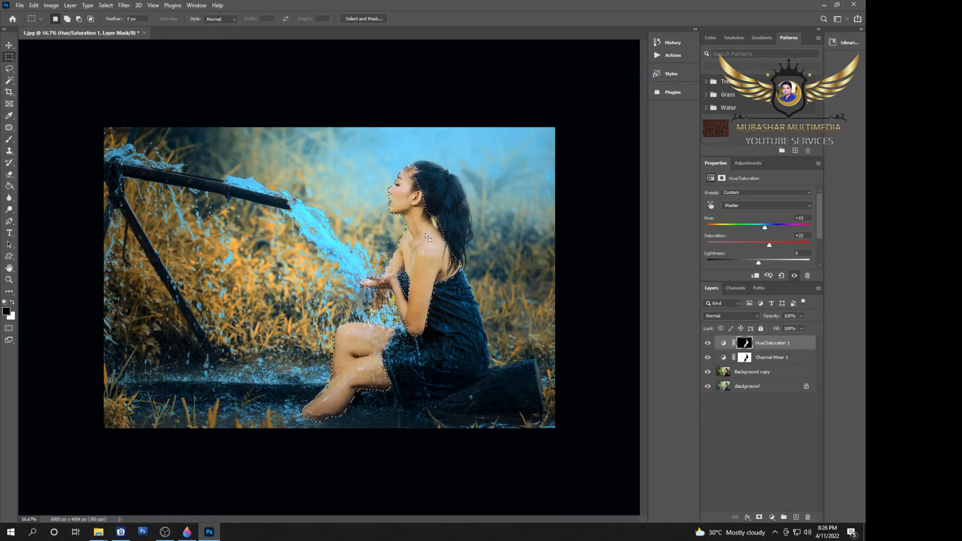
Fill the selected area of the Hue/Saturation mask with black, then deselect.
key(b)
key(bracketright)
key(bracketright)
key(bracketright)
key(alt+BackSpace)
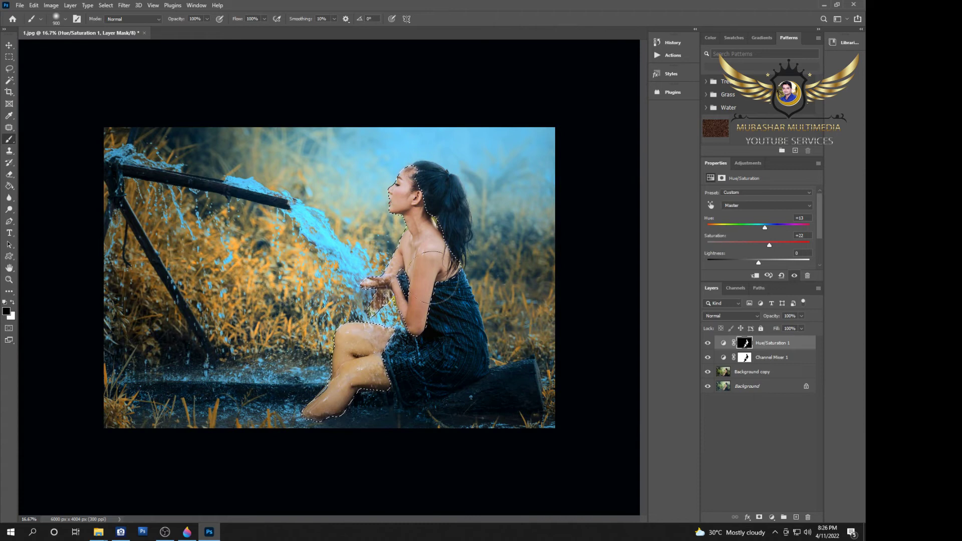
key(ctrl+d)
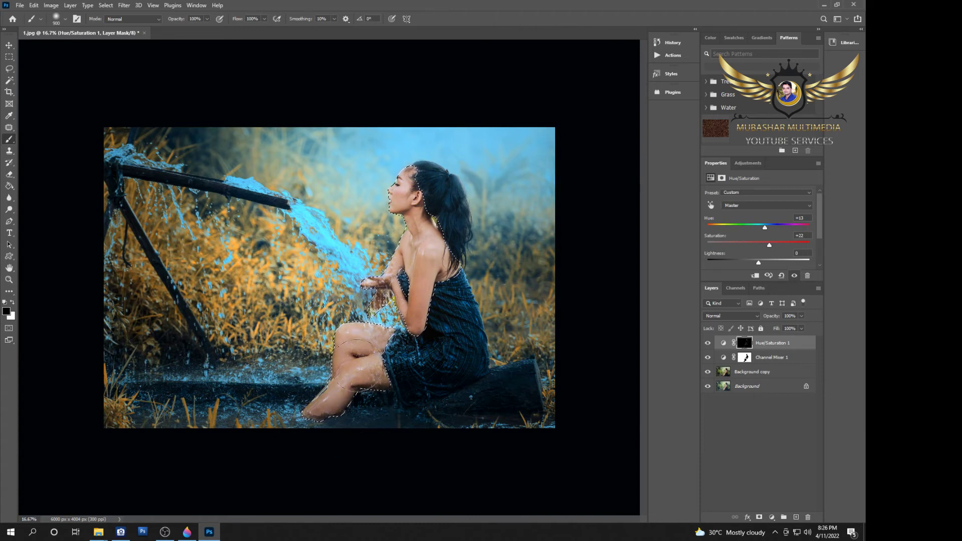
key(m)
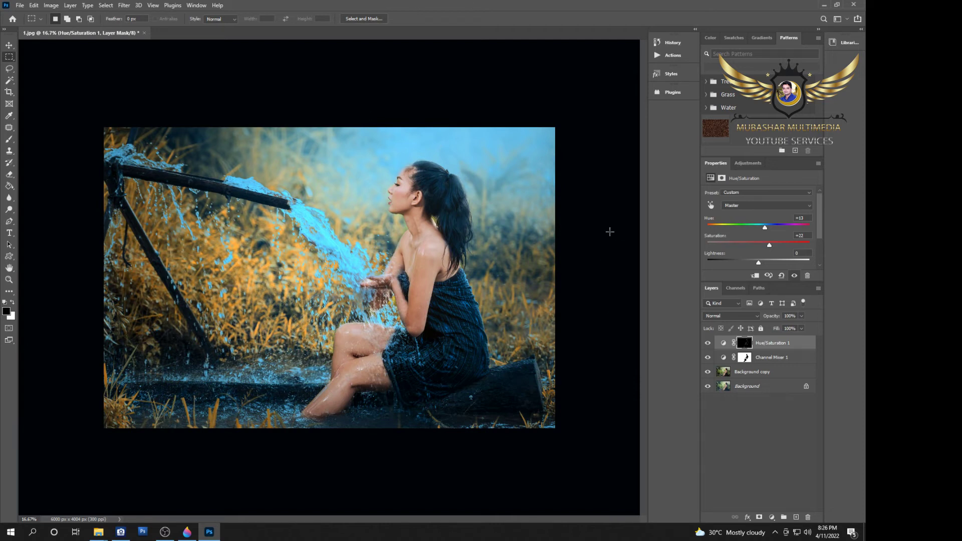
Add a Vibrance adjustment layer set to Vibrance +100 and Saturation +30.
click(772, 517)
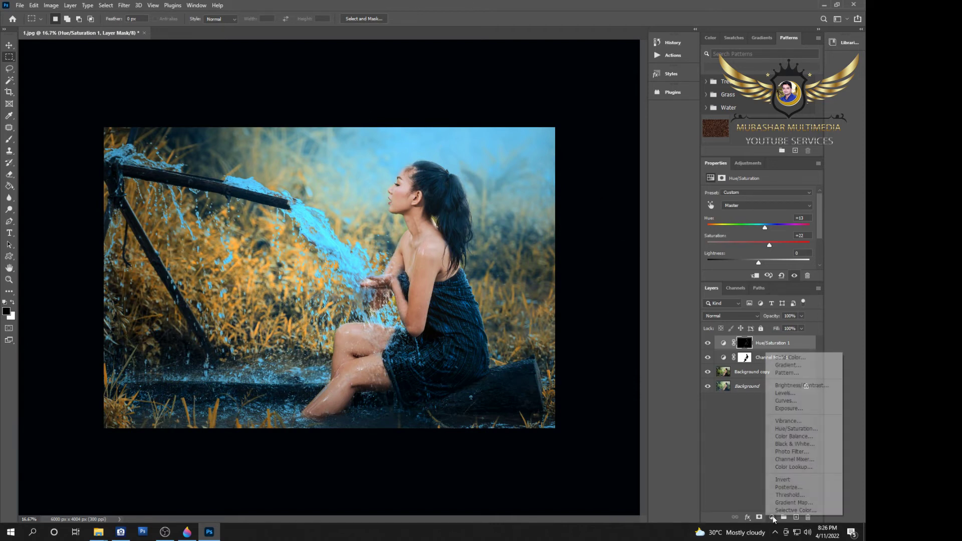
click(780, 421)
drag(769, 201, 774, 203)
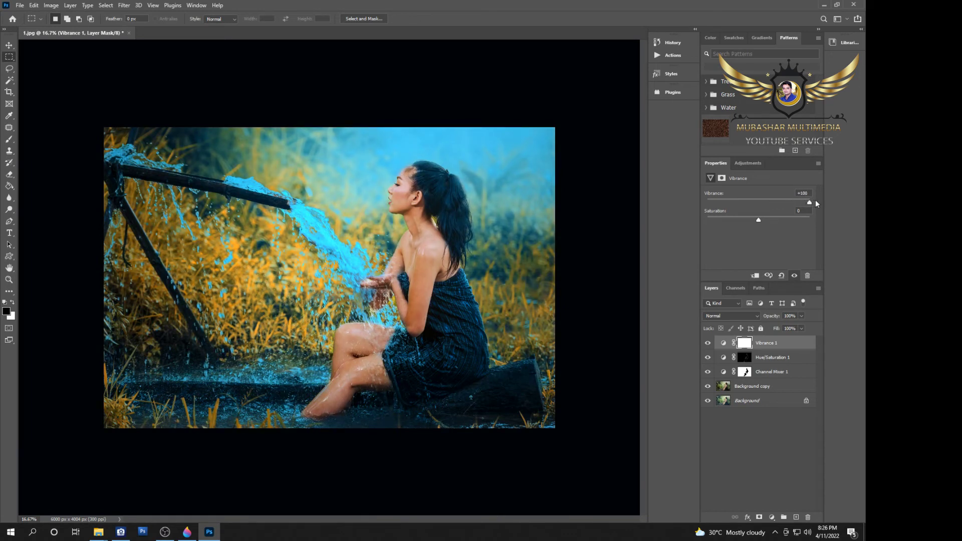
drag(763, 219, 772, 220)
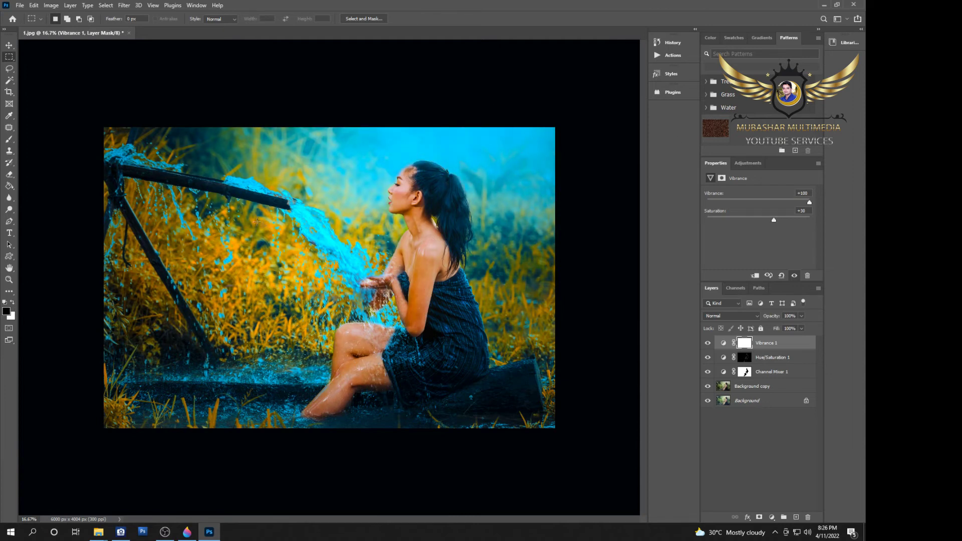
Load the saved subject channel as a selection around the woman.
right_click(432, 248)
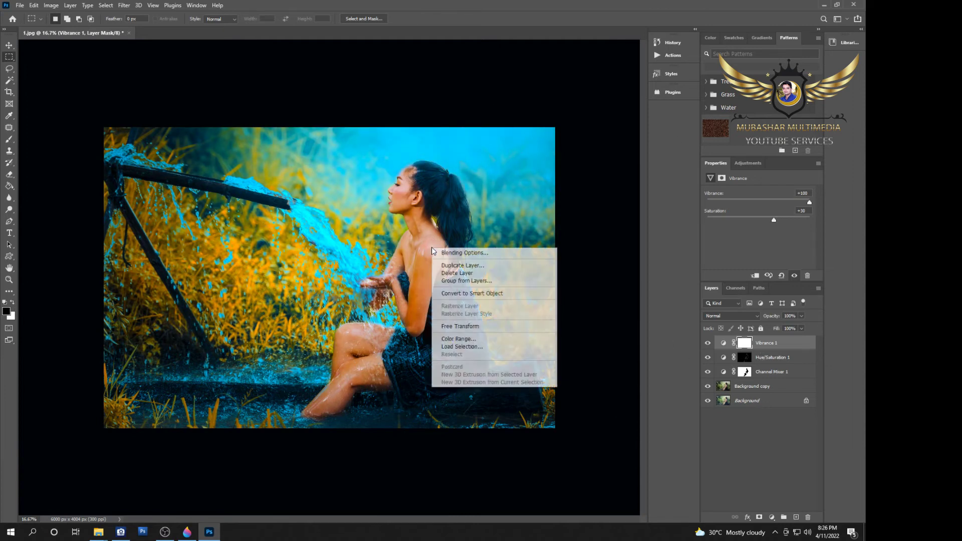
click(452, 347)
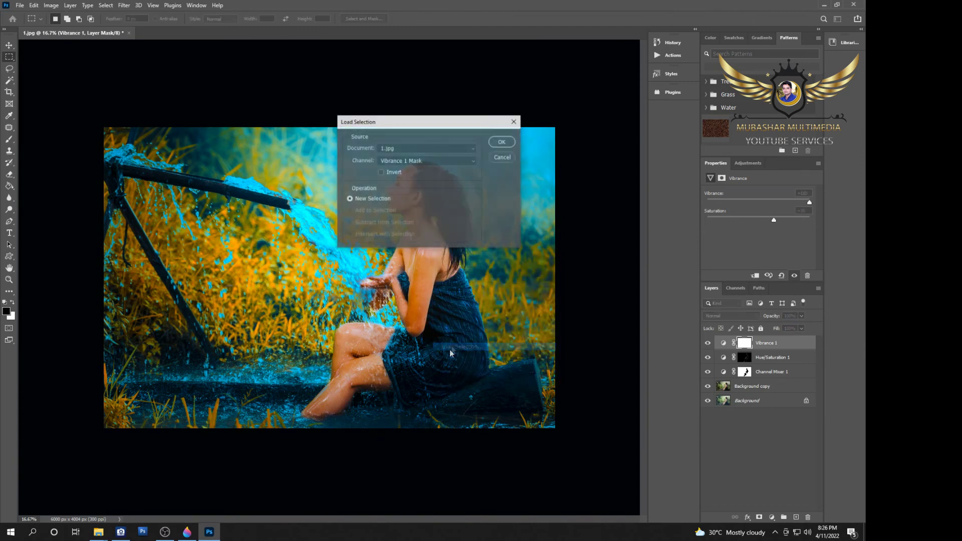
click(428, 161)
click(396, 185)
click(503, 141)
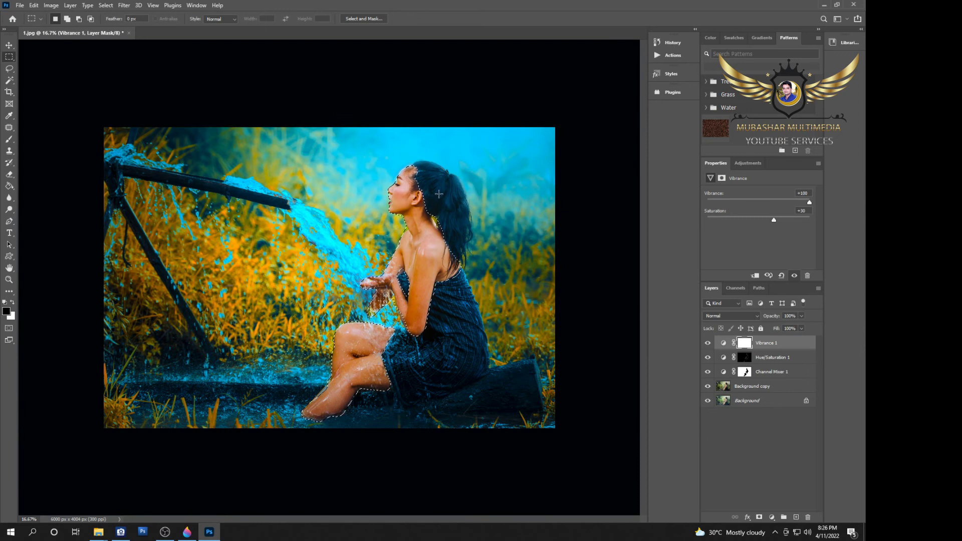
Paint the woman out of the Vibrance mask with the Brush, then deselect.
key(b)
mouse_move(396, 236)
mouse_down()
mouse_move(341, 403)
mouse_move(435, 283)
mouse_move(431, 203)
mouse_up()
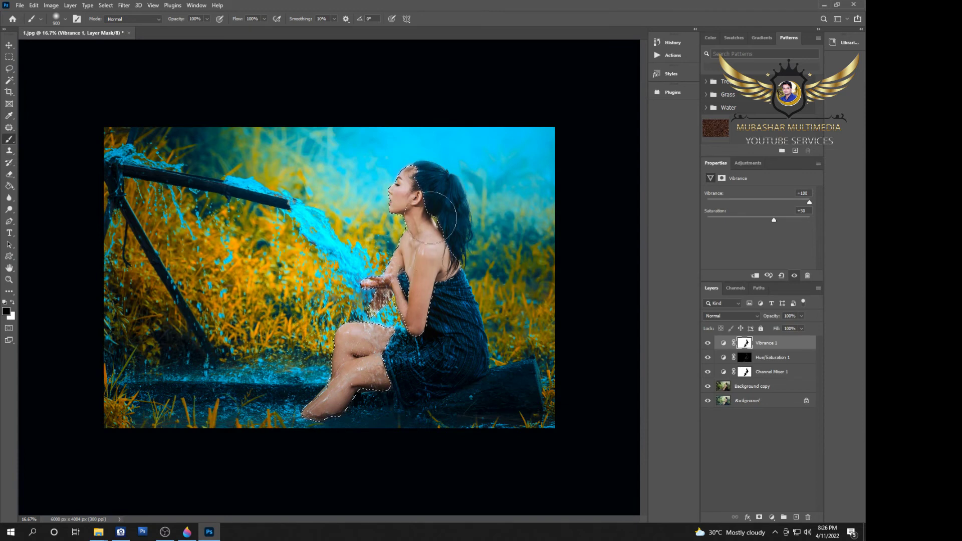
key(m)
key(ctrl+d)
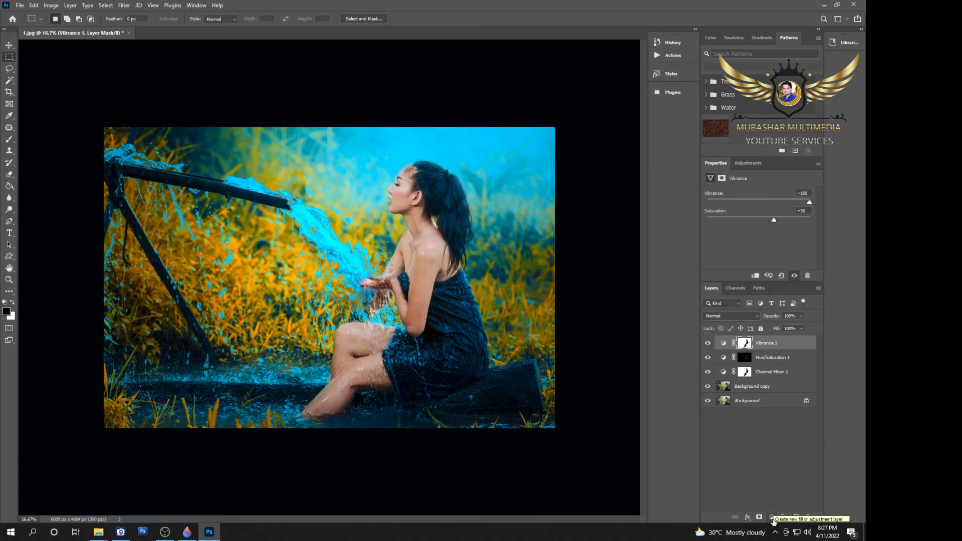
Add a Levels layer, nudging the midtone slider left and raising the black point.
click(773, 518)
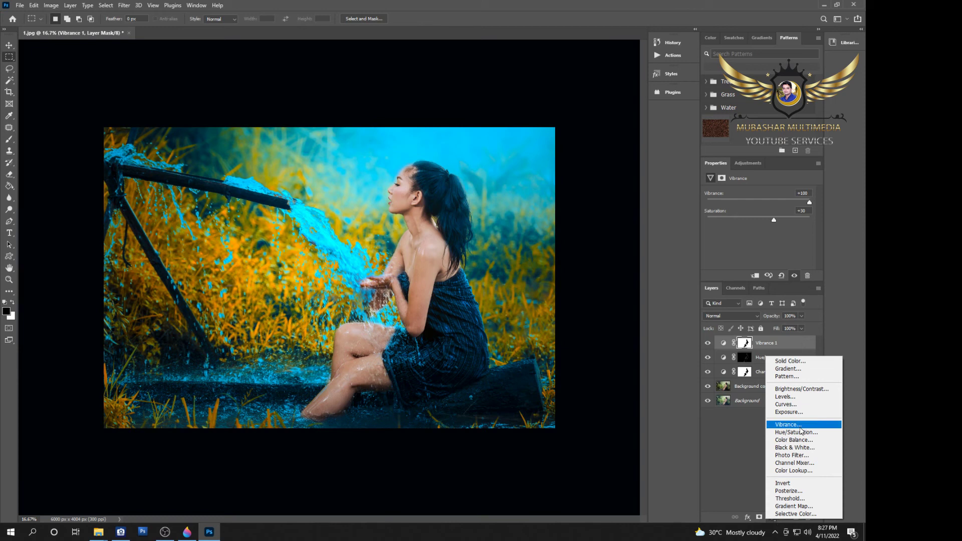
click(797, 399)
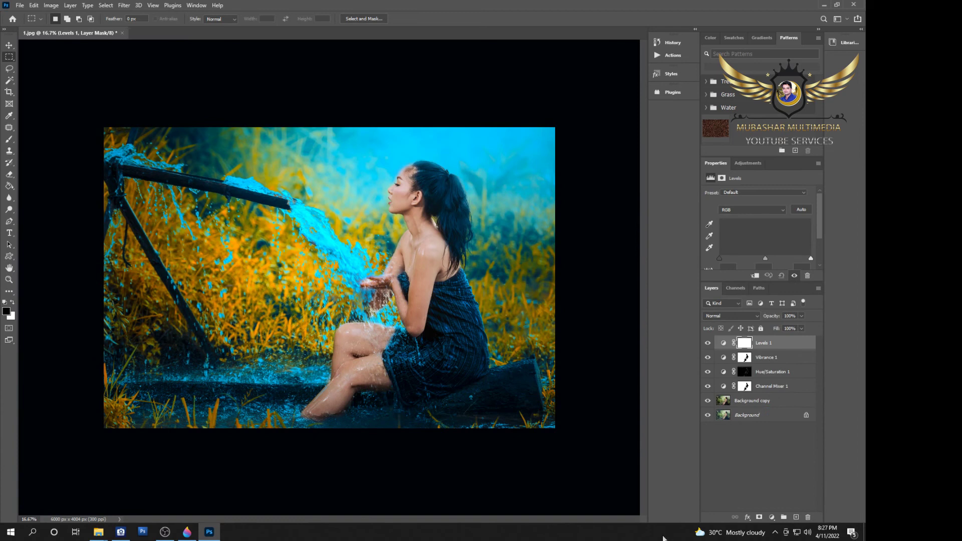
drag(763, 259, 760, 259)
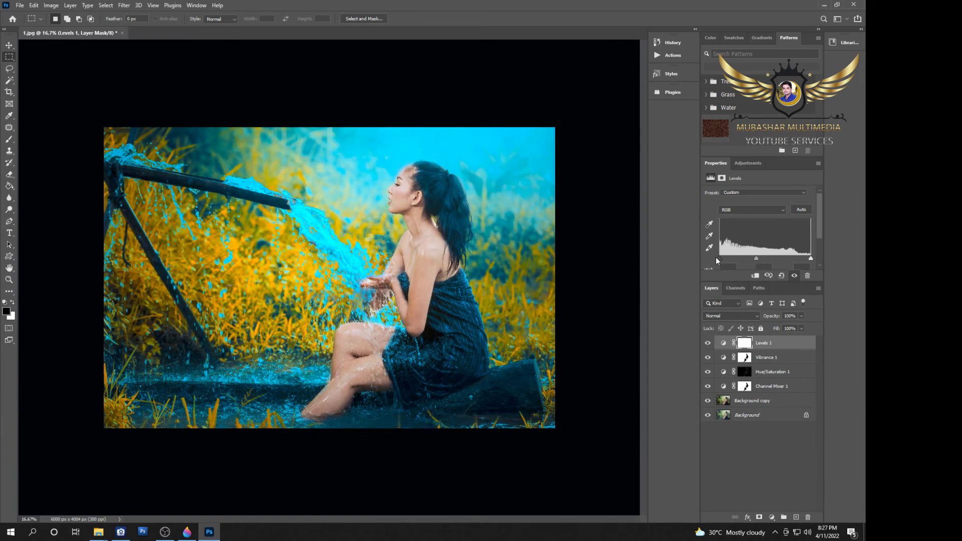
drag(722, 261, 724, 264)
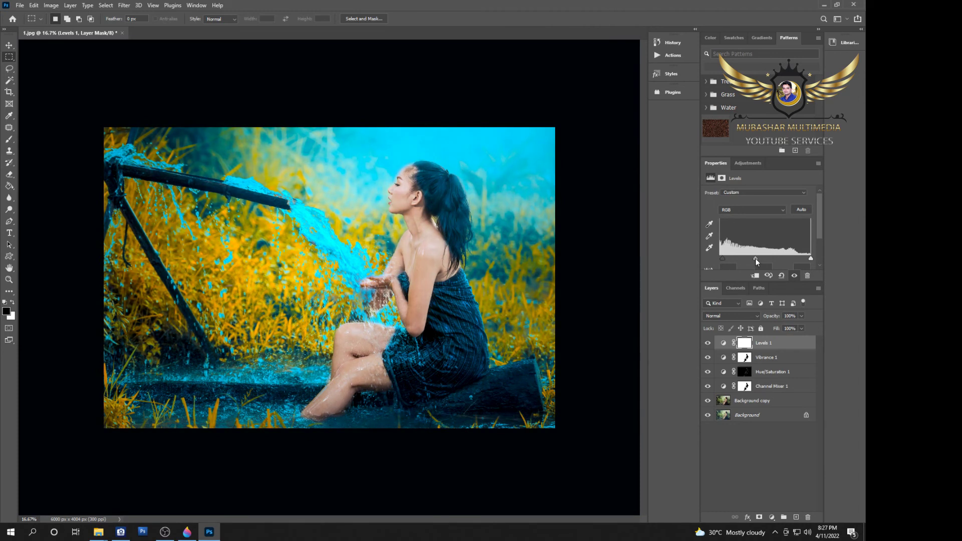
click(778, 462)
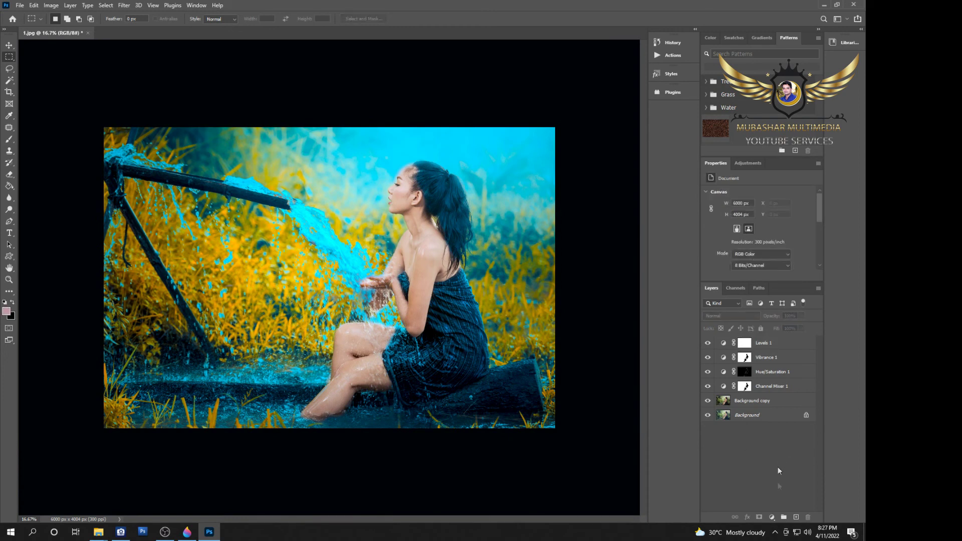
Add a Color Balance layer with Midtones Cyan-Red at +45, then select all adjustment layers.
click(772, 518)
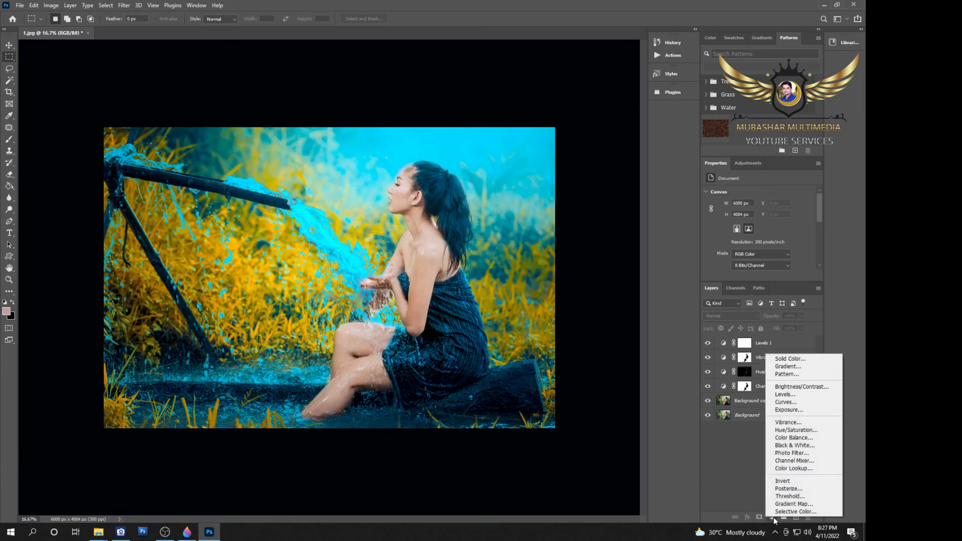
click(794, 437)
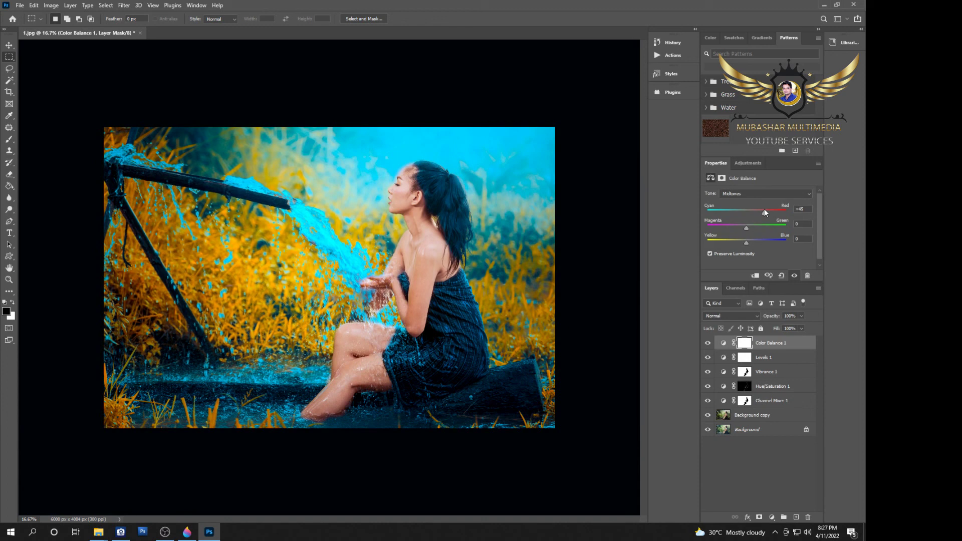
click(778, 490)
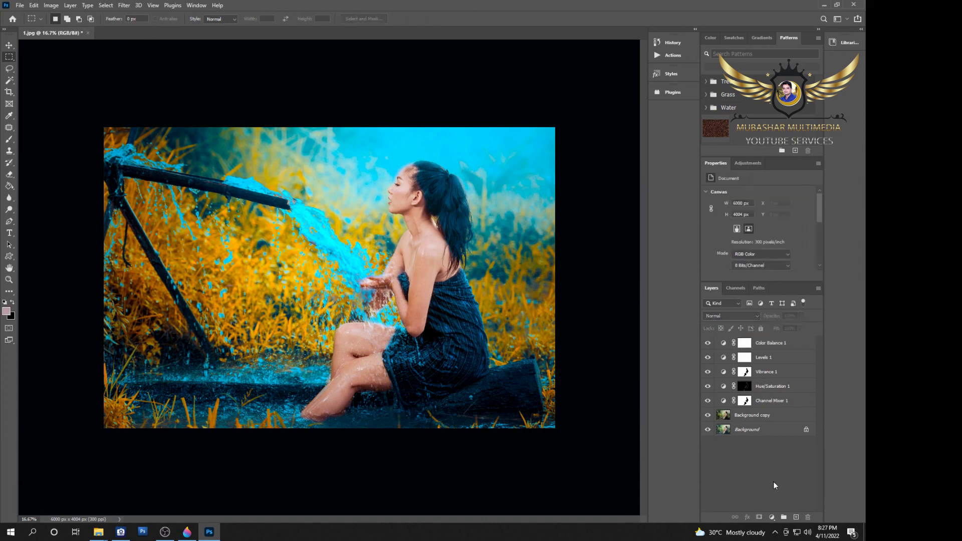
click(747, 345)
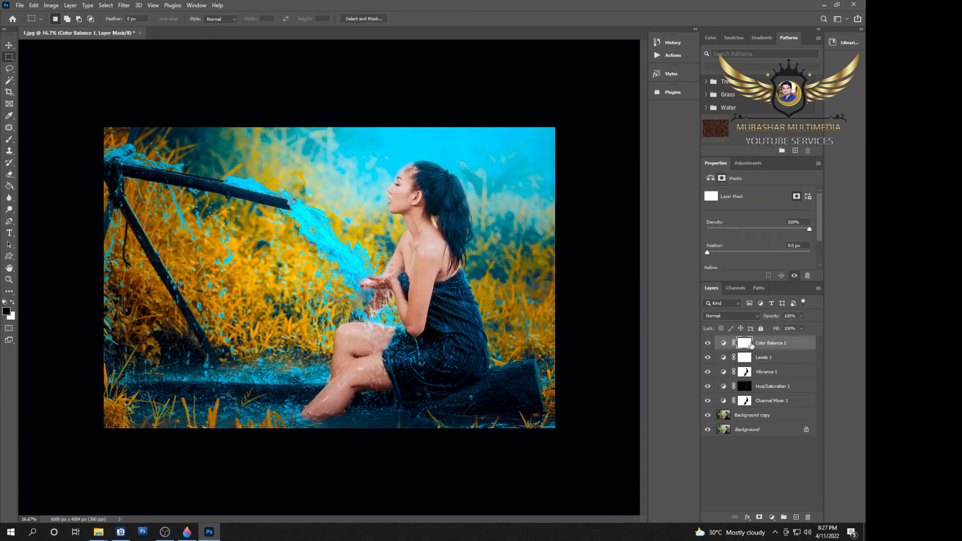
shift+click(768, 407)
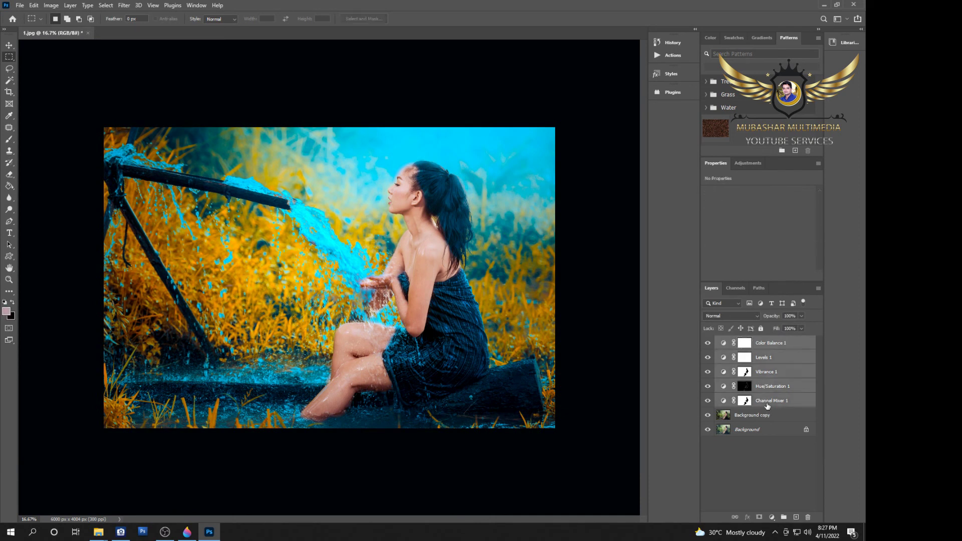
Group the selected adjustment layers into Group 1 and toggle its visibility to compare before/after.
key(ctrl+g)
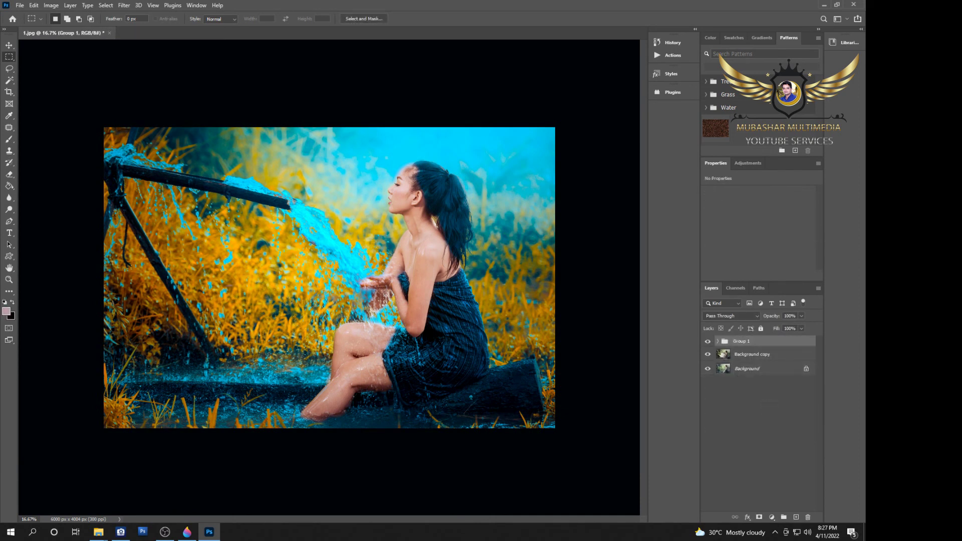
click(708, 342)
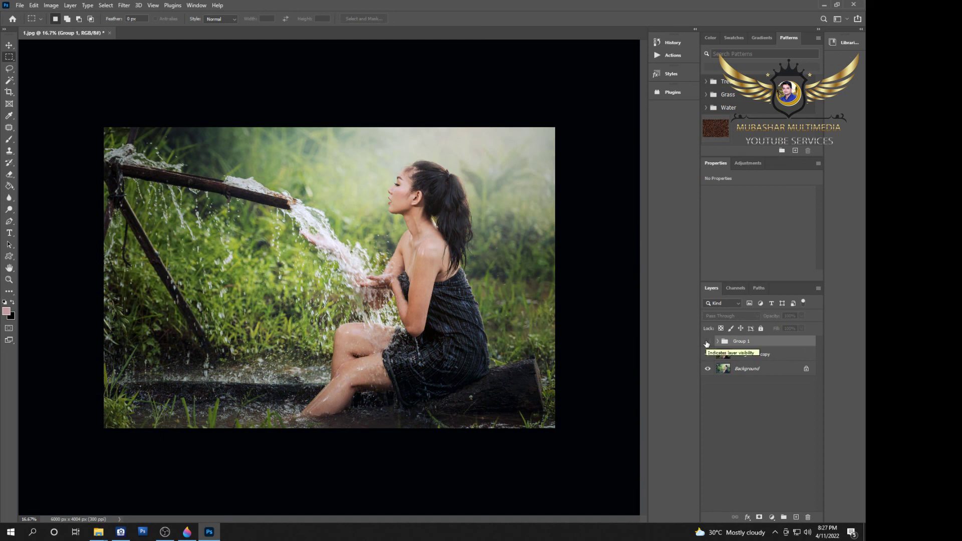
click(707, 342)
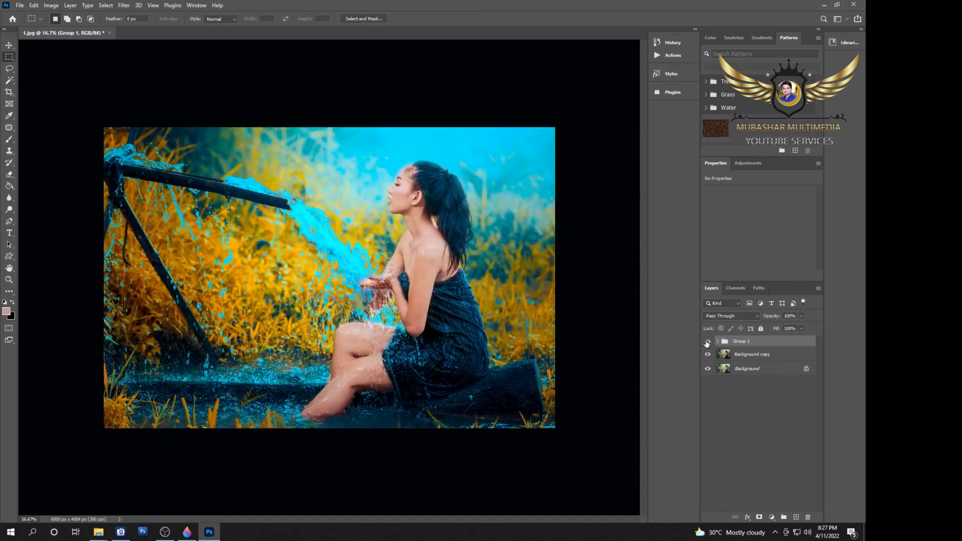